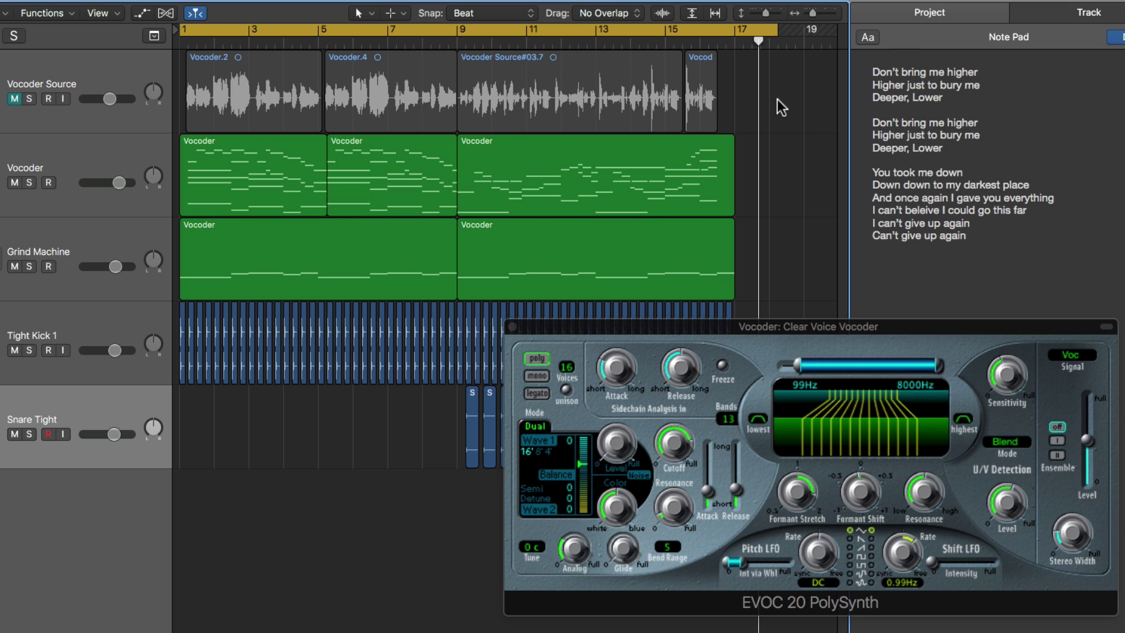
Play the arrangement from the beginning
key("Return")
key("space")
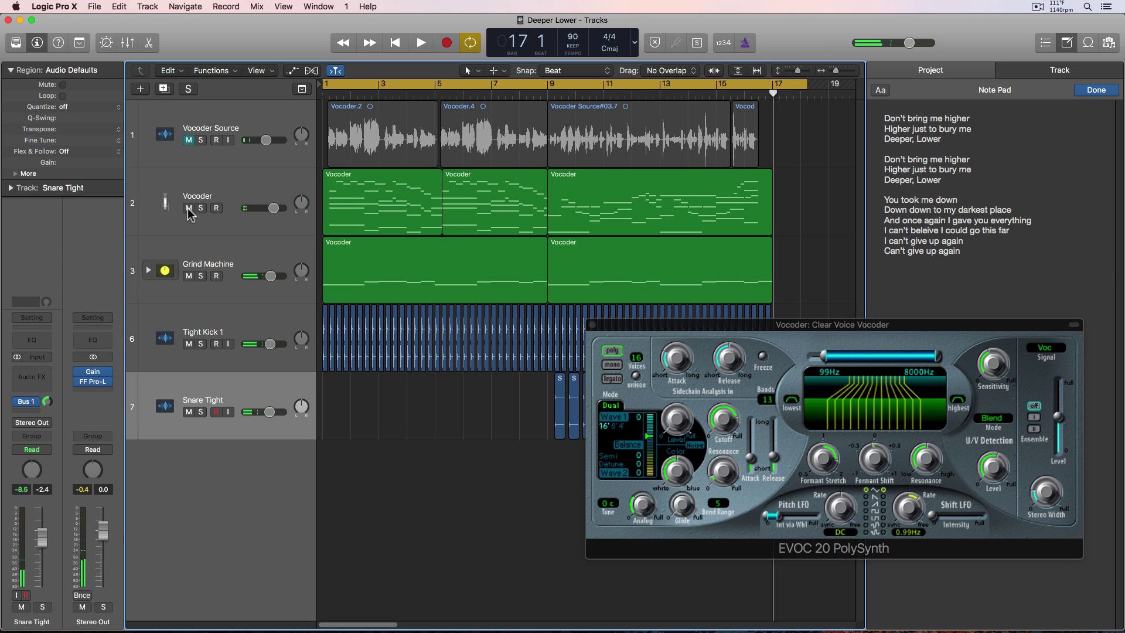
Mute the Vocoder track and look through the channel strips of Vocoder Source, Grind Machine, Tight Kick 1 and Snare Tight
left_click(14, 182)
left_click(263, 124)
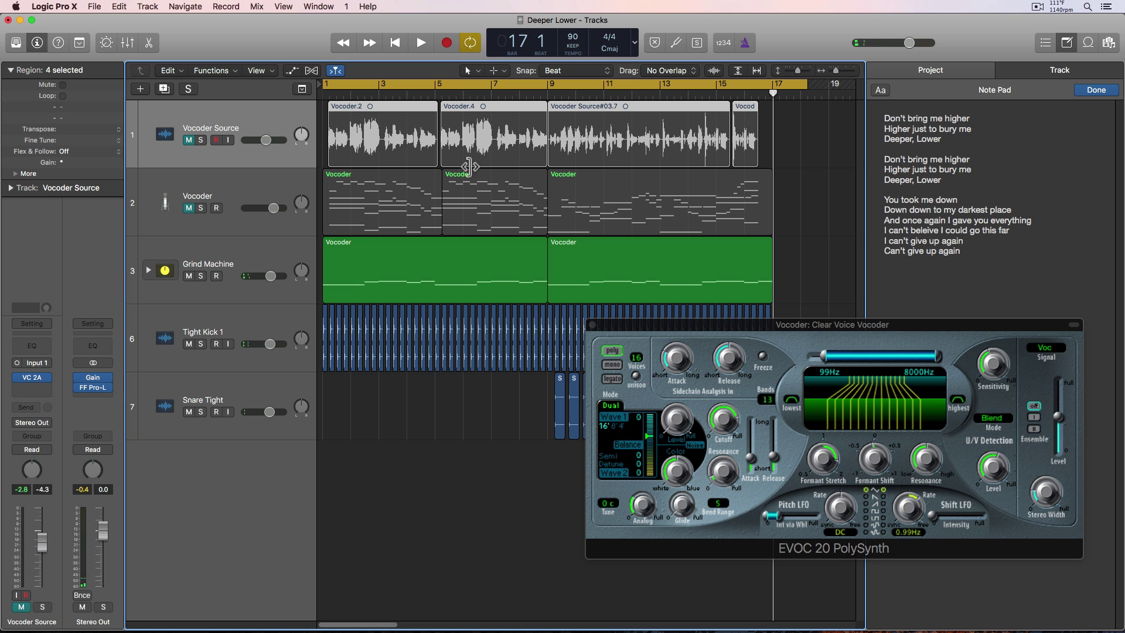
left_click(277, 247)
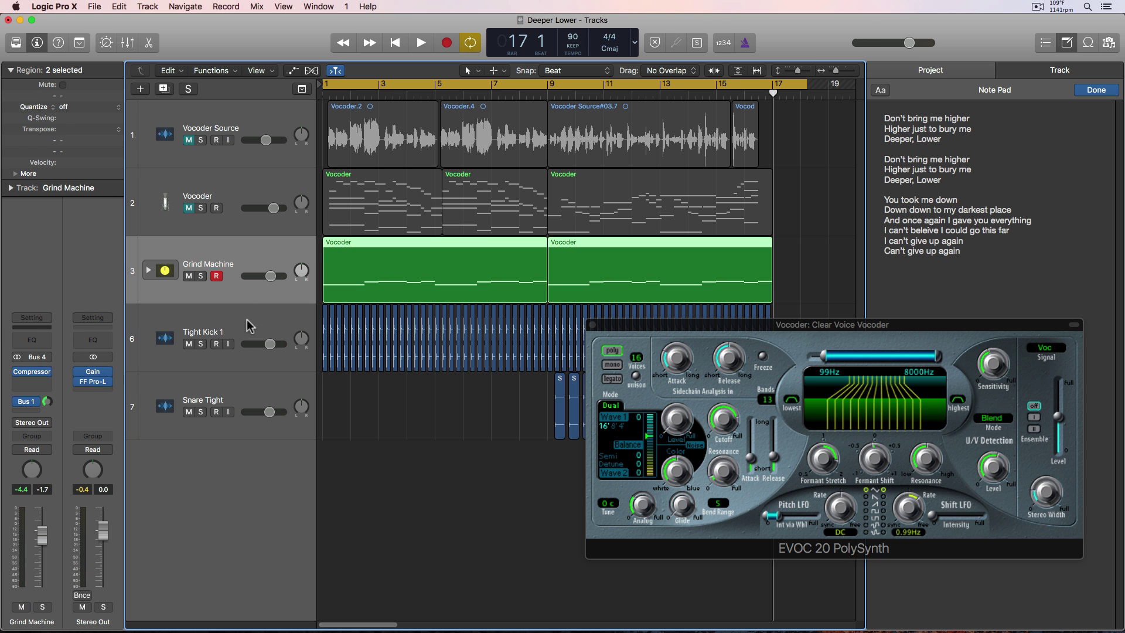
left_click(247, 318)
left_click(231, 385)
Compare the Grind Machine and Vocoder channel strips, and show the aux channel fed by Grind Machine's Bus 1 send
left_click(251, 253)
left_click(241, 185)
left_click(237, 249)
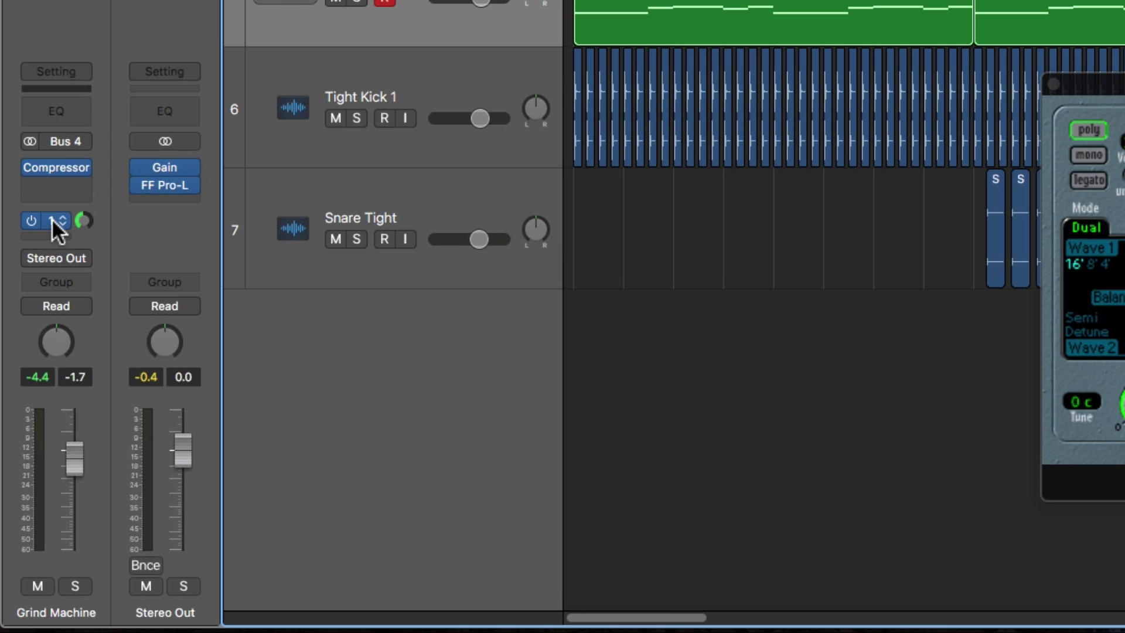
left_click(46, 244)
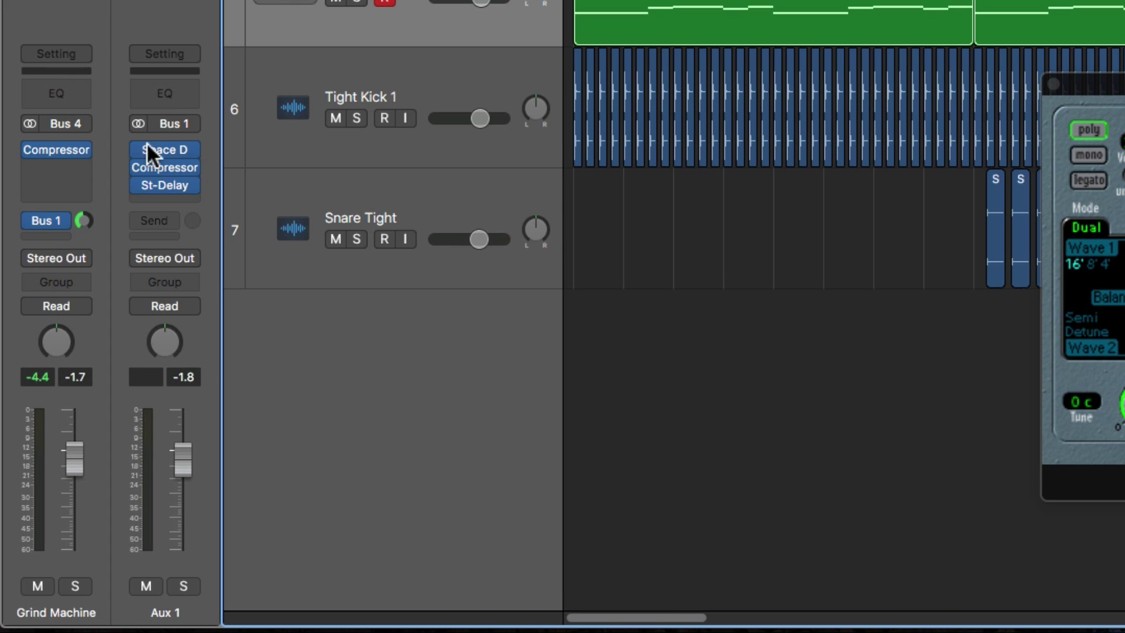
left_click(170, 166)
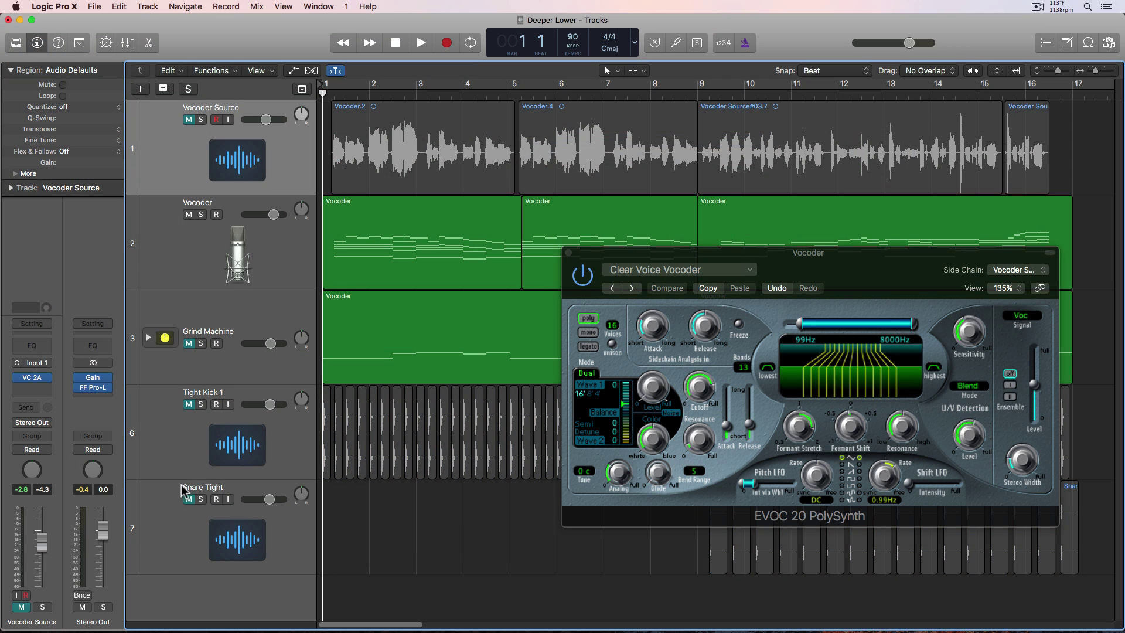
Compare the channel strips of the Vocoder Source and Vocoder tracks, and examine the Vocoder's instrument and effect inserts
left_click(202, 249)
left_click(191, 178)
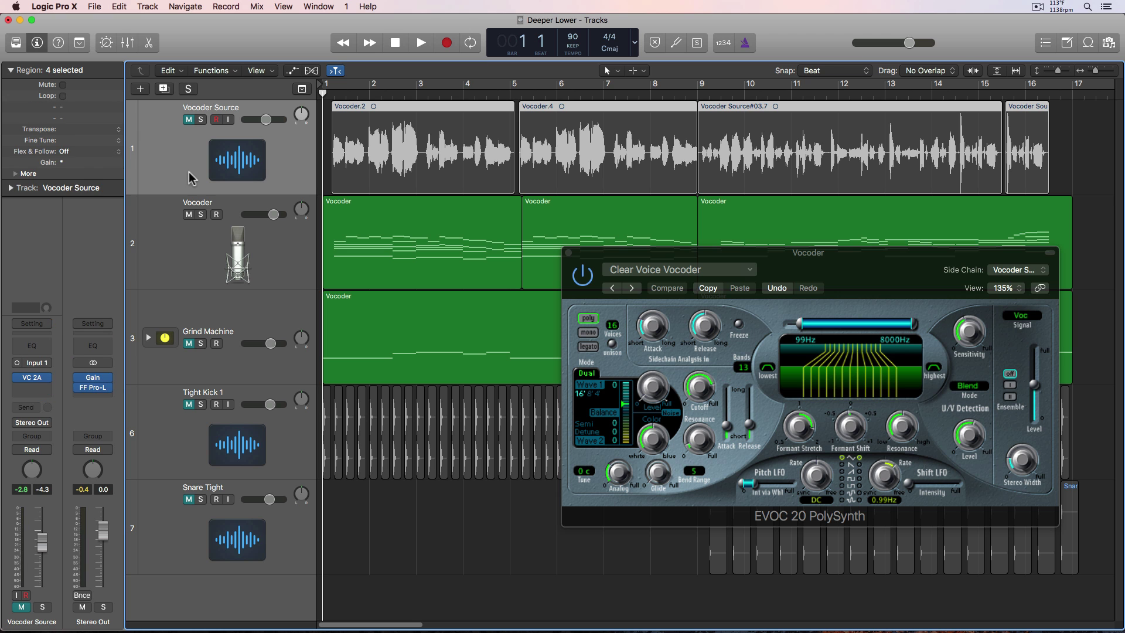
left_click(182, 247)
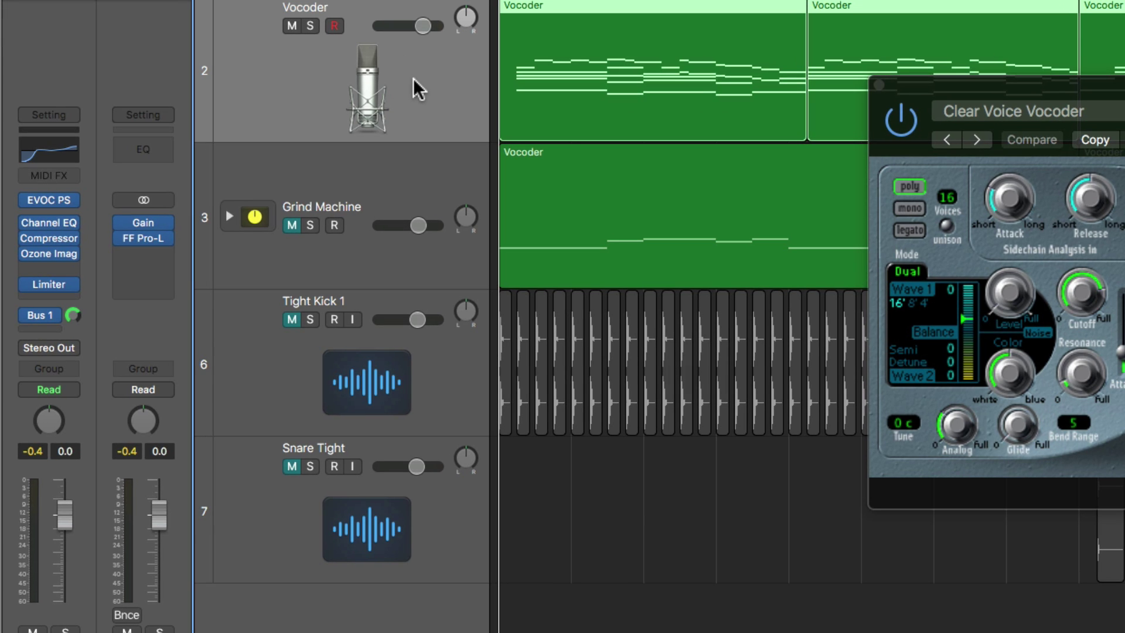
left_click_drag(22, 222, 35, 317)
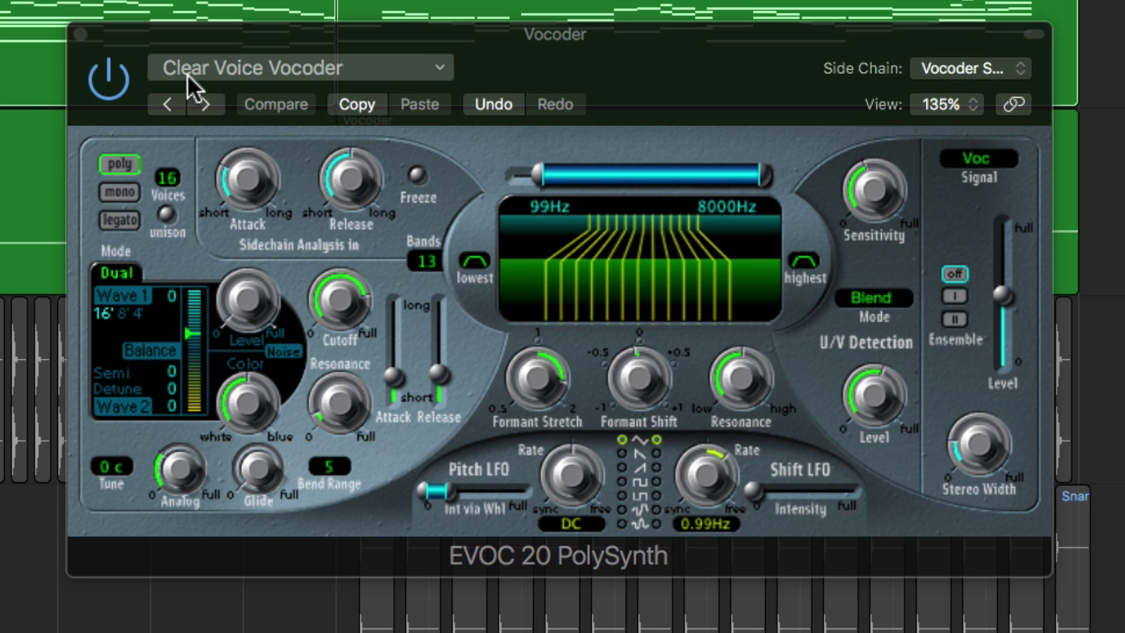
Load the Alien Abduction preset from the 01 Synthesizer category in the vocoder plug-in
left_click(205, 73)
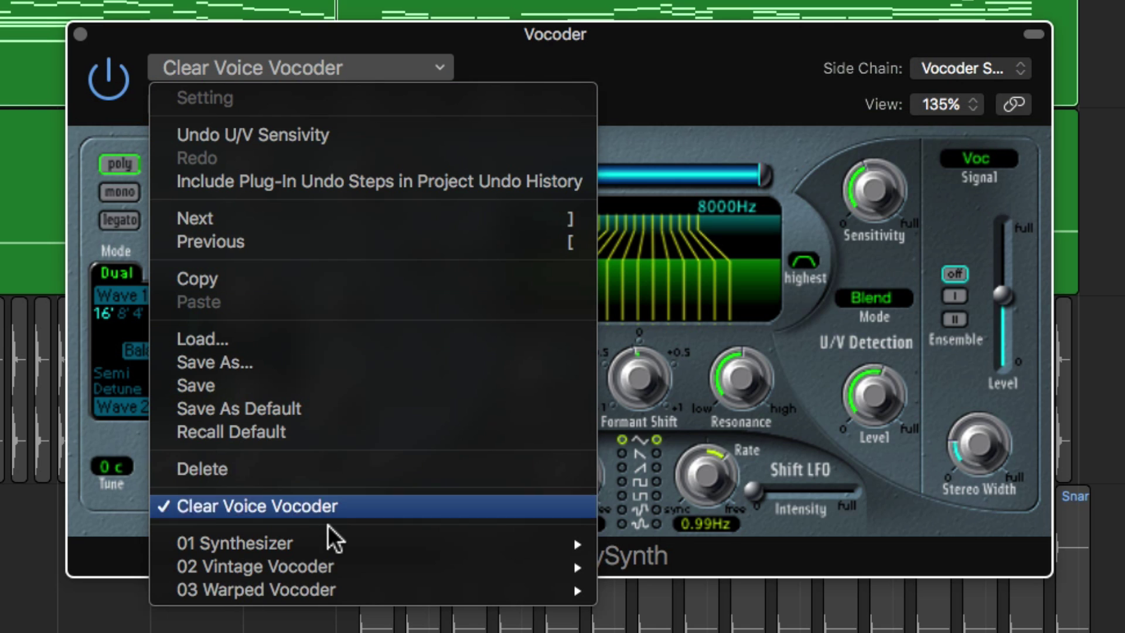
mouse_move(328, 546)
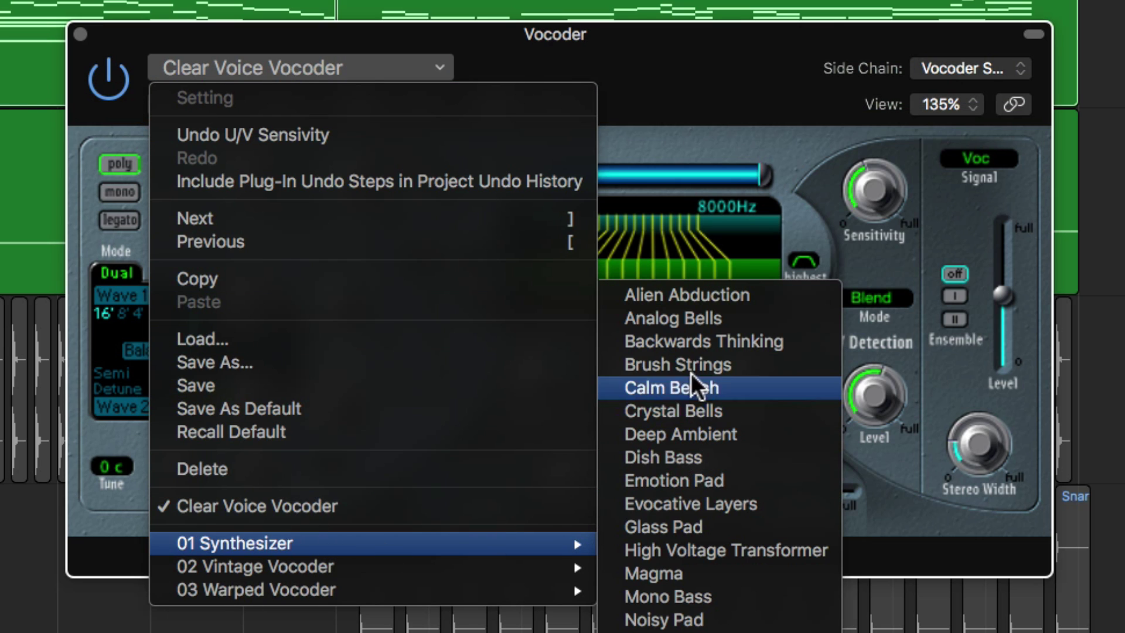
left_click(694, 304)
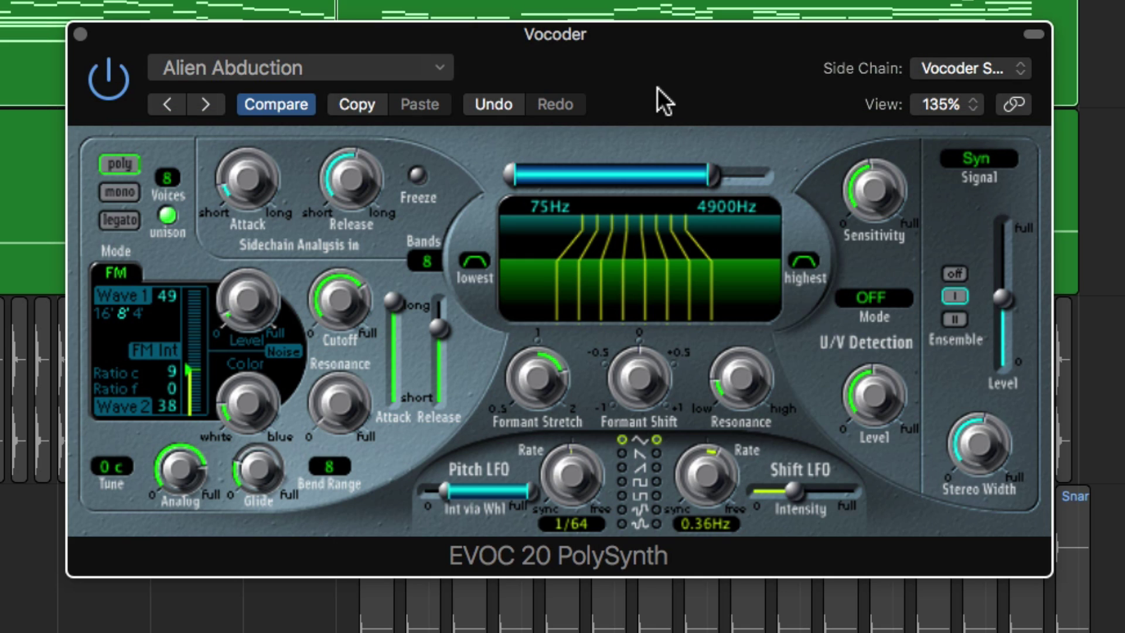
Load the Calm Beach preset from the 01 Synthesizer category and keep its output signal on Syn
left_click(385, 65)
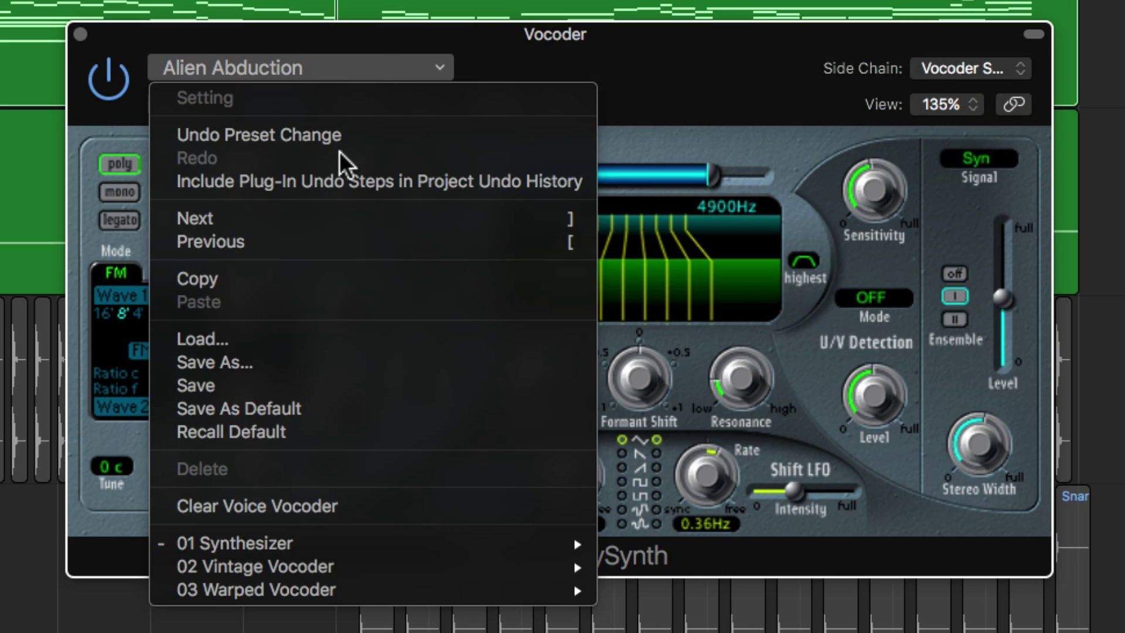
mouse_move(392, 532)
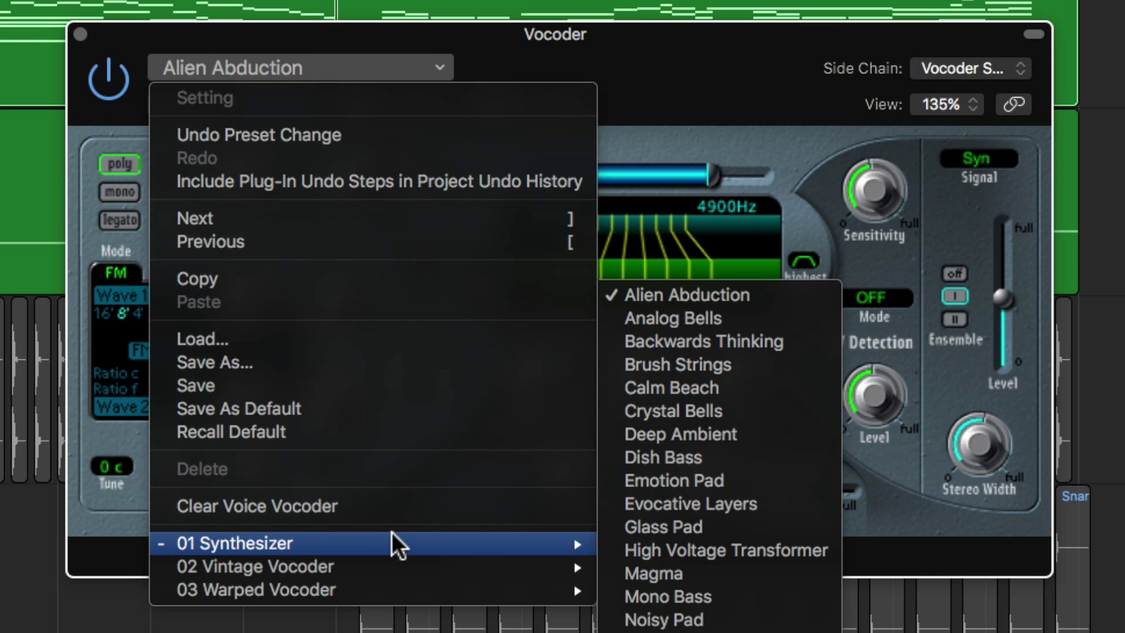
left_click(702, 388)
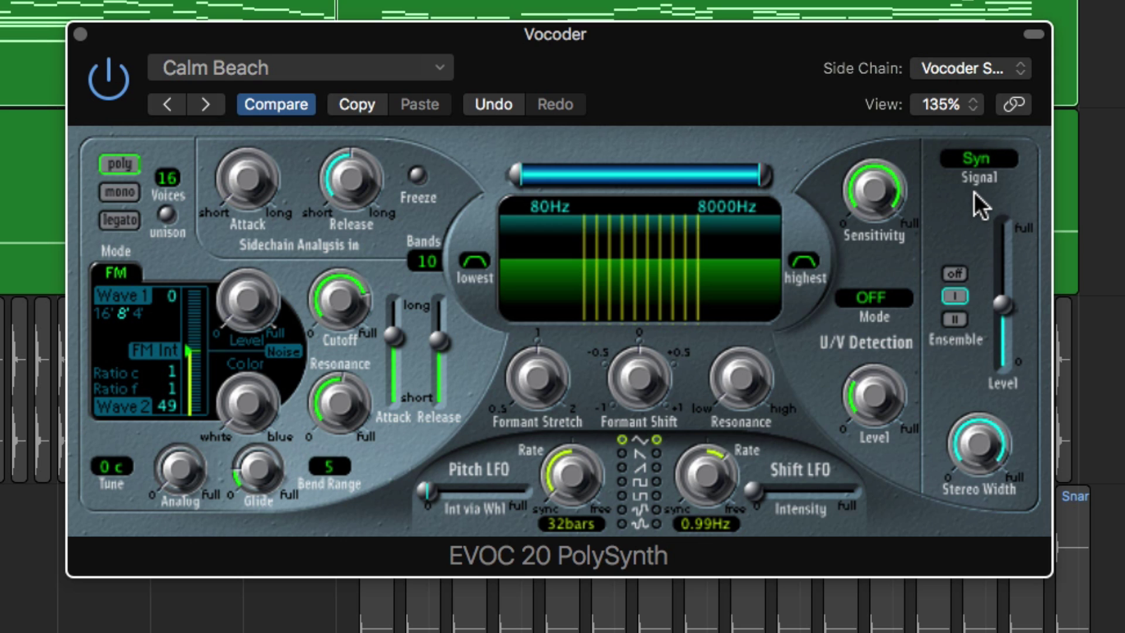
left_click(992, 158)
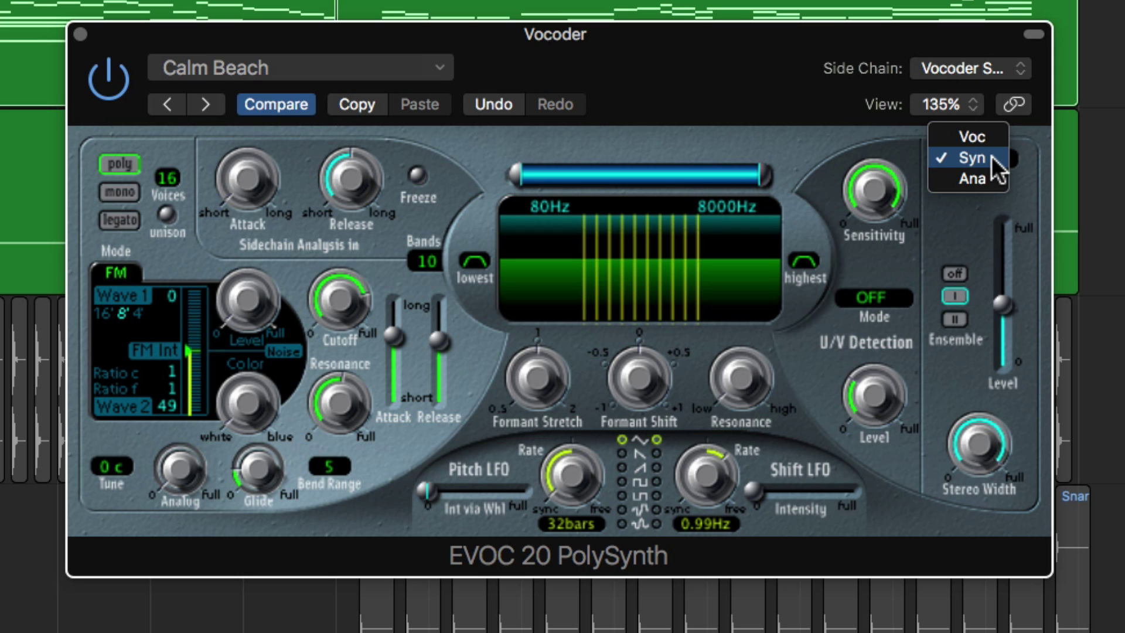
left_click(994, 165)
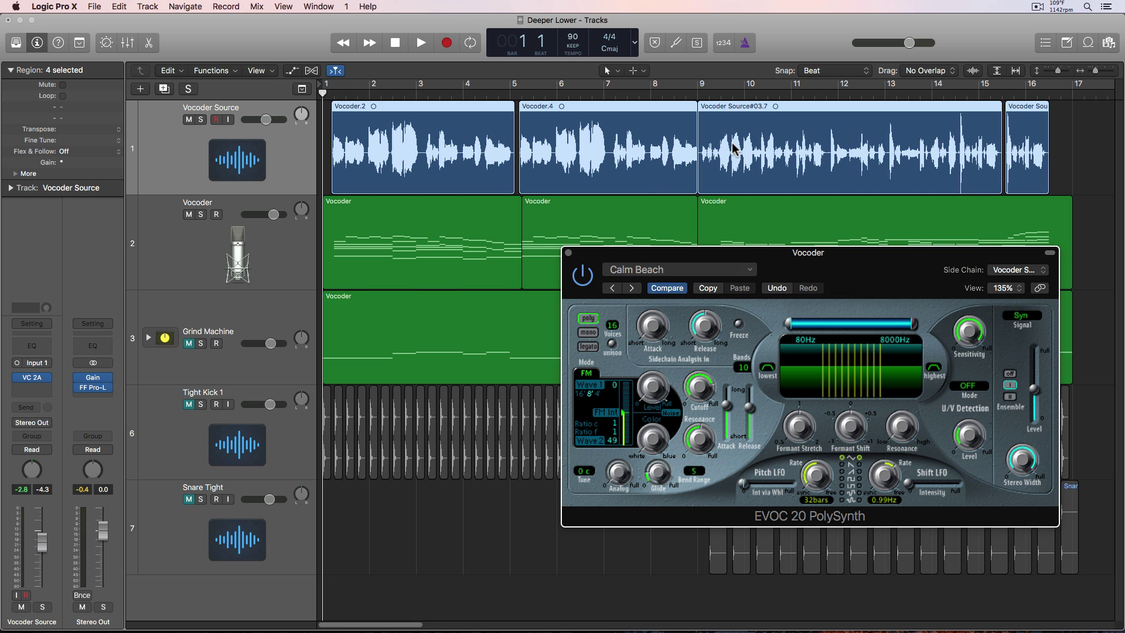
Solo the Vocoder Source track and listen to it from the beginning and again from bar 9
left_click(200, 119)
key("space")
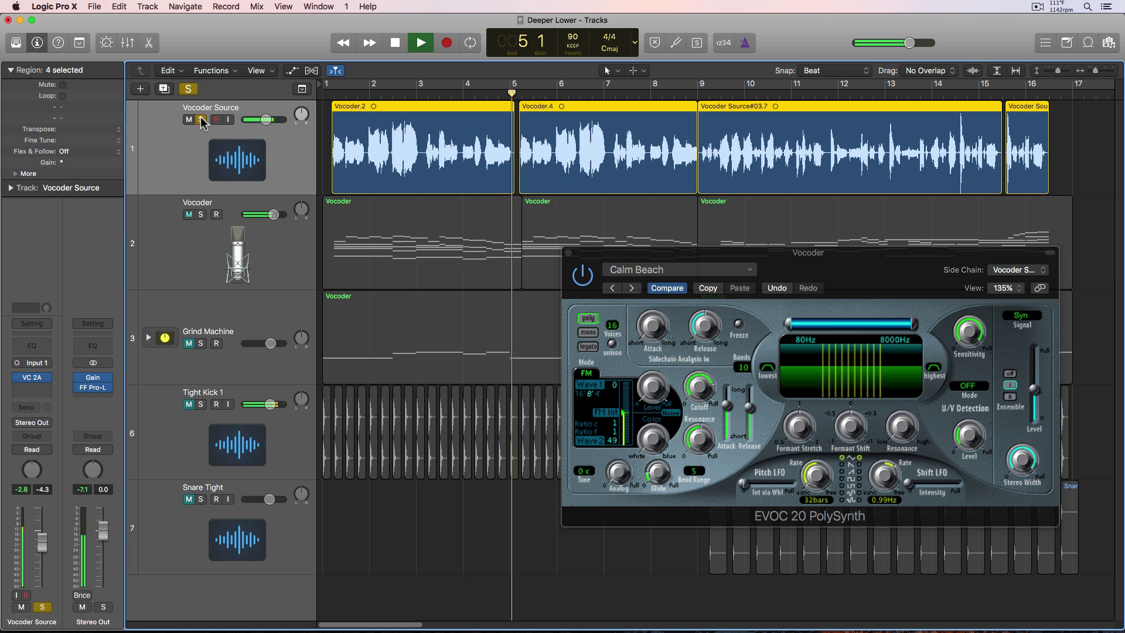
key("space")
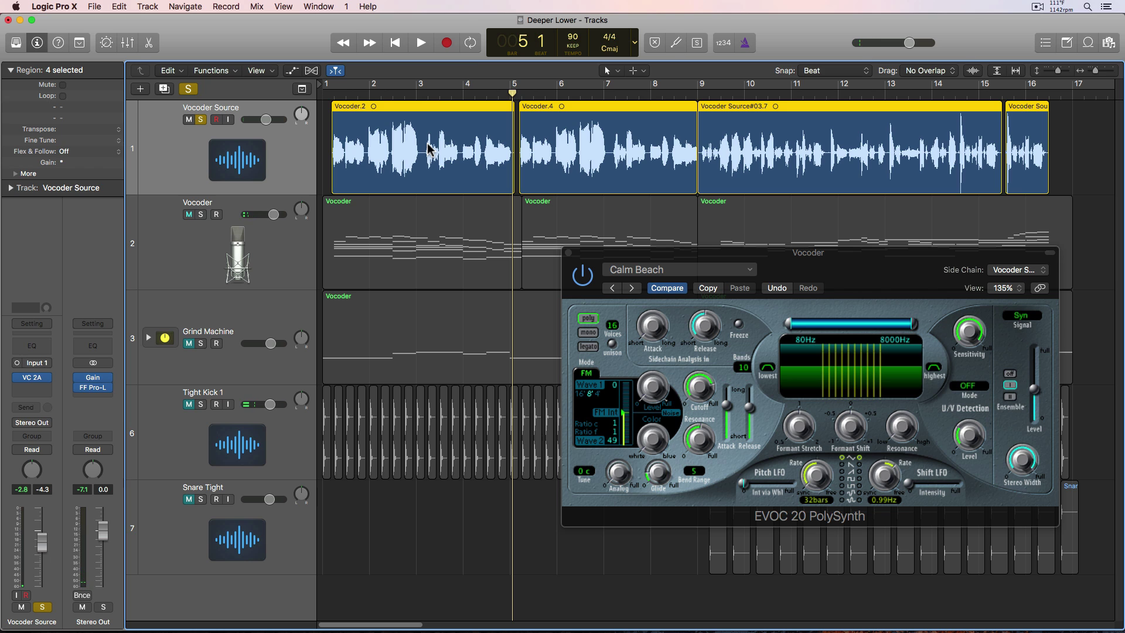
left_click(693, 92)
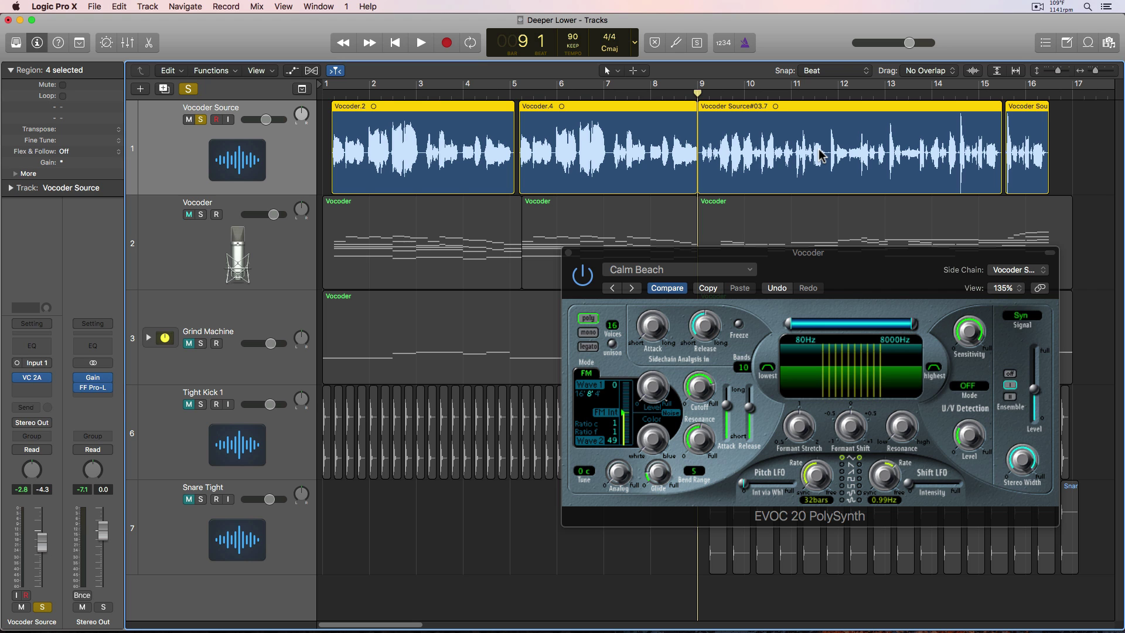
key("space")
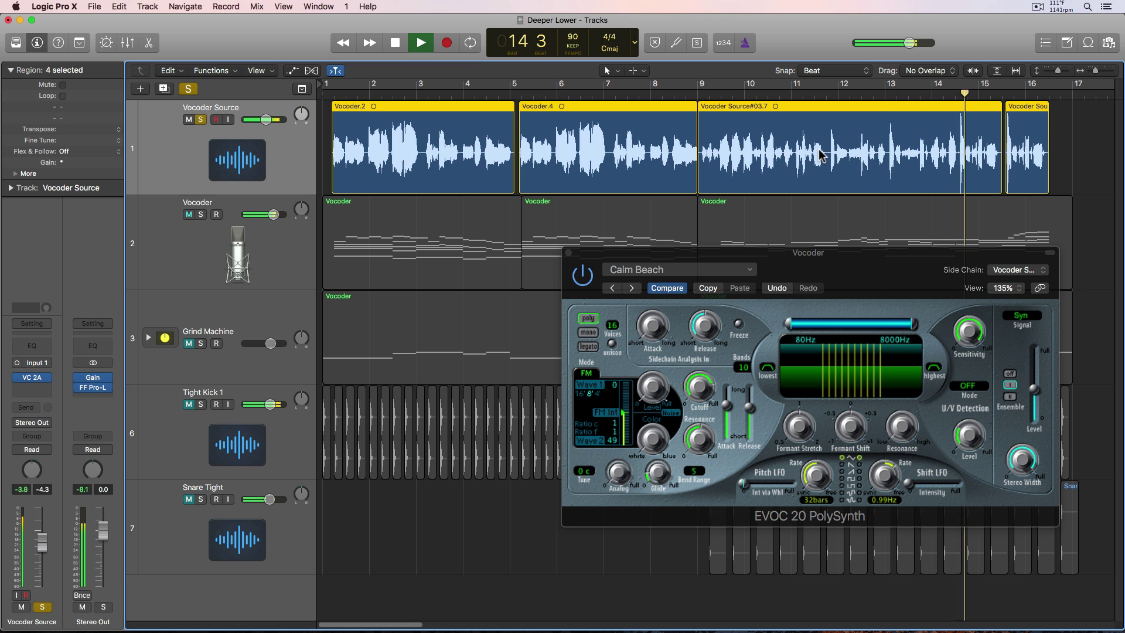
key("space")
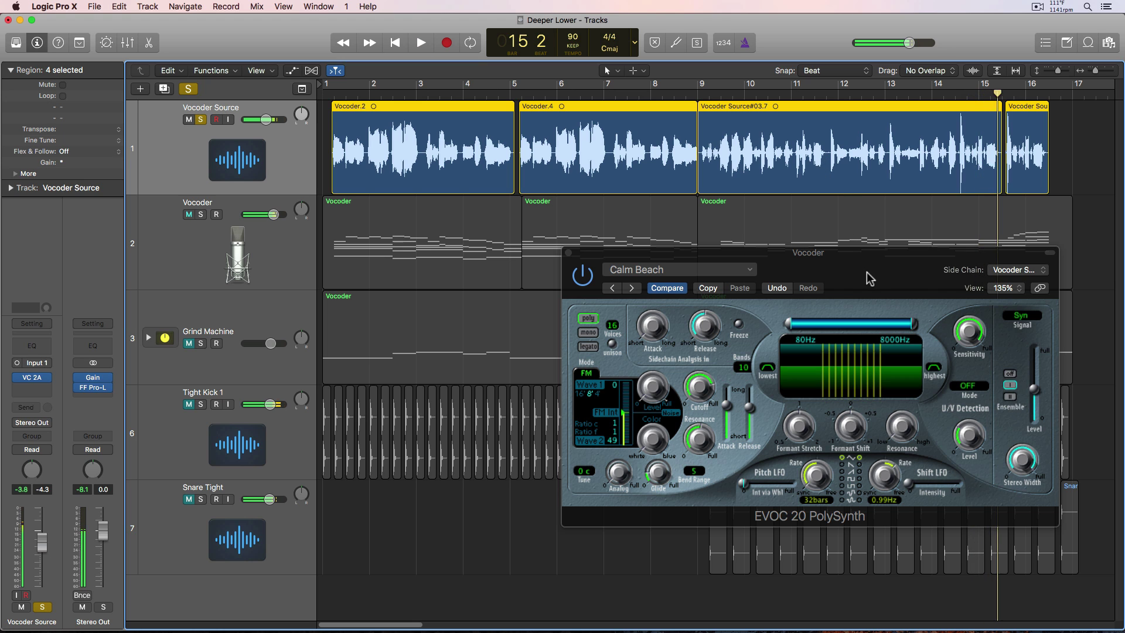
Choose Vocoder Source (Audio 2) as the vocoder plug-in's side chain input
left_click(869, 278)
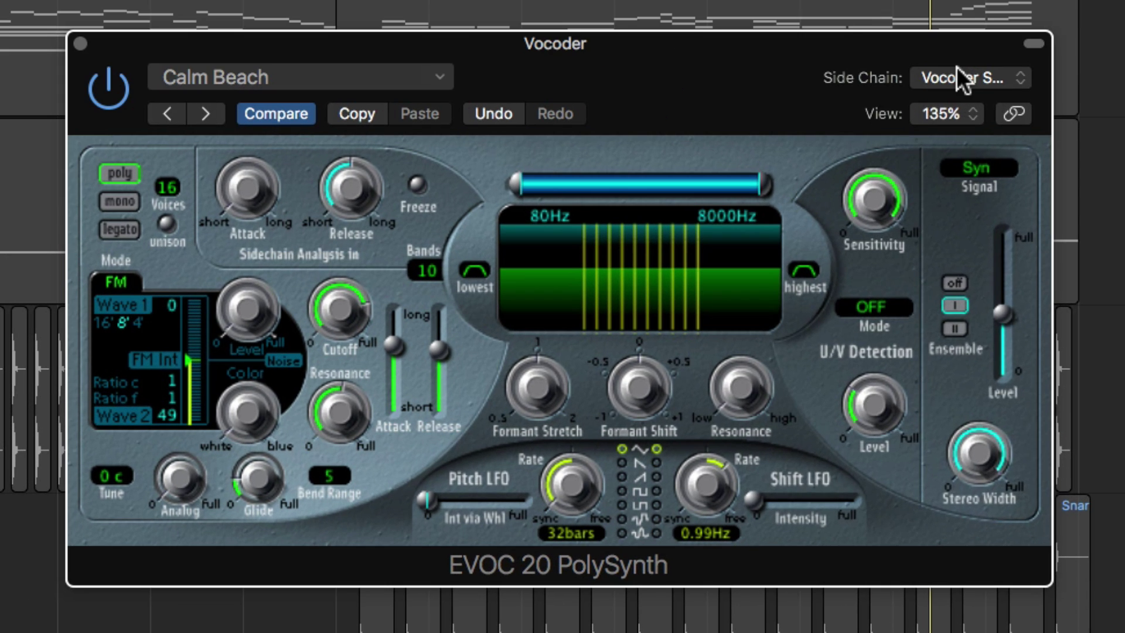
left_click(1015, 270)
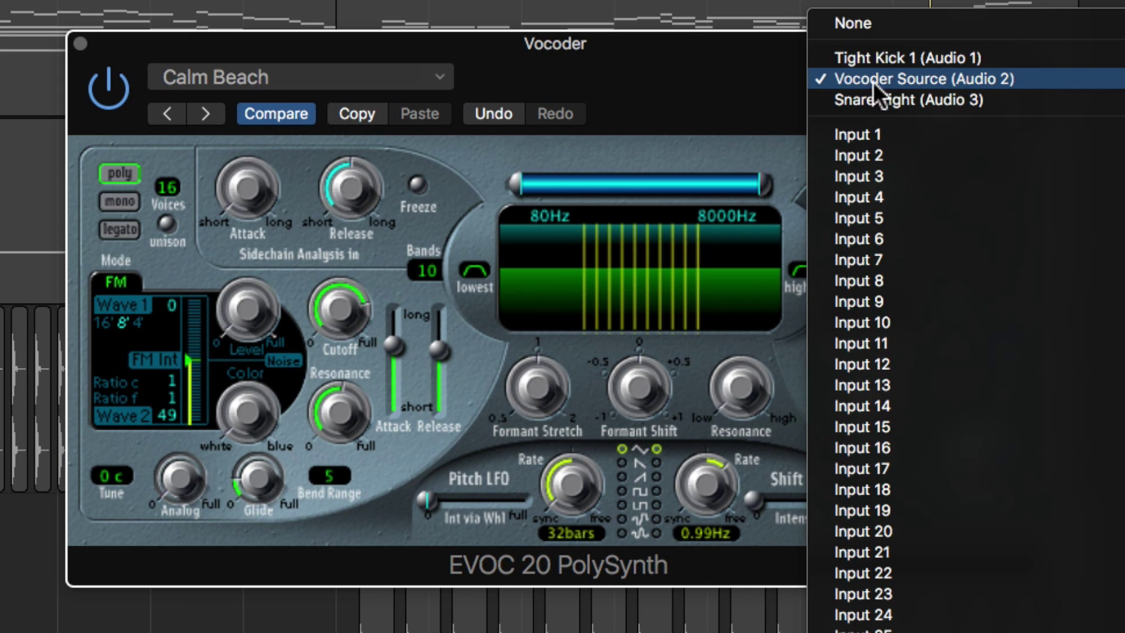
left_click(1033, 83)
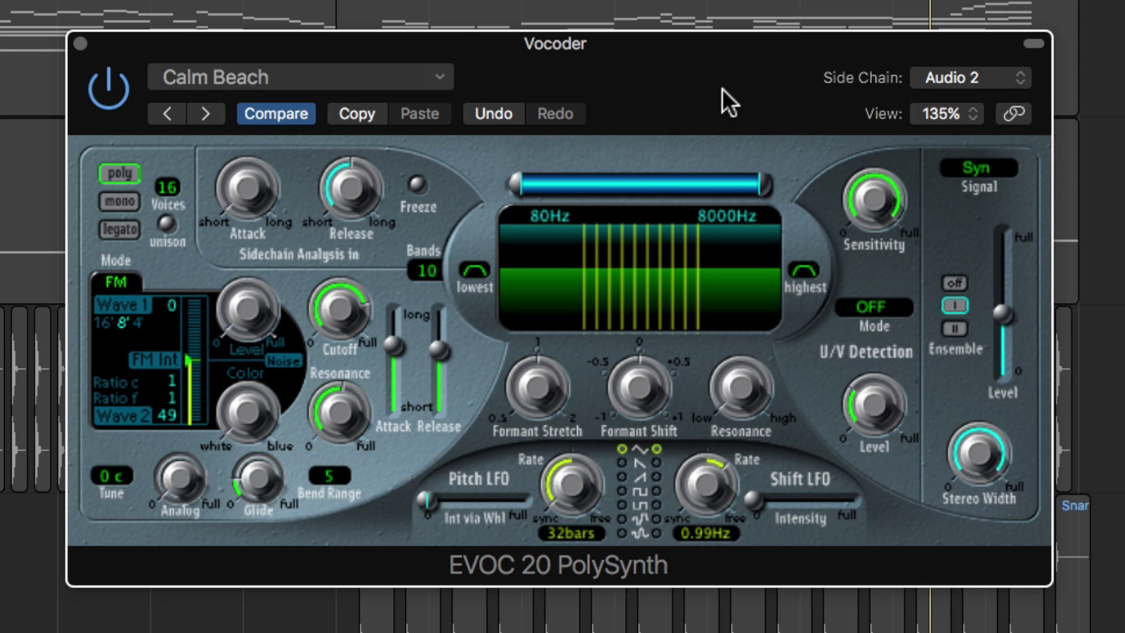
Load the Atmospheric Pad preset from the 02 Vintage Vocoder category and audition it up to bar 5
left_click(394, 75)
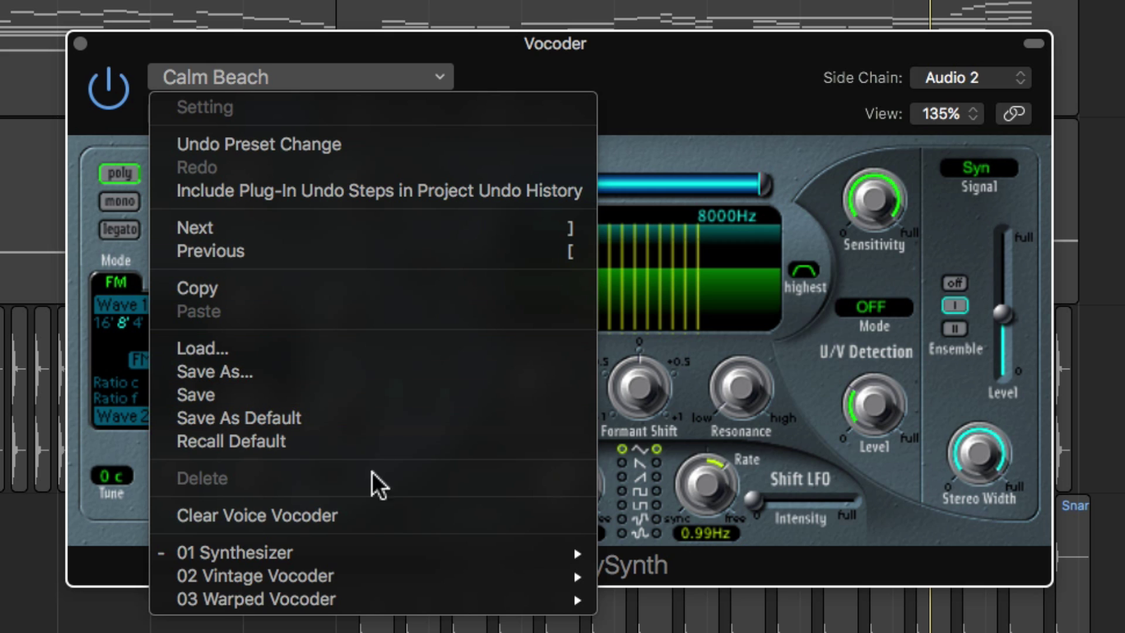
mouse_move(360, 579)
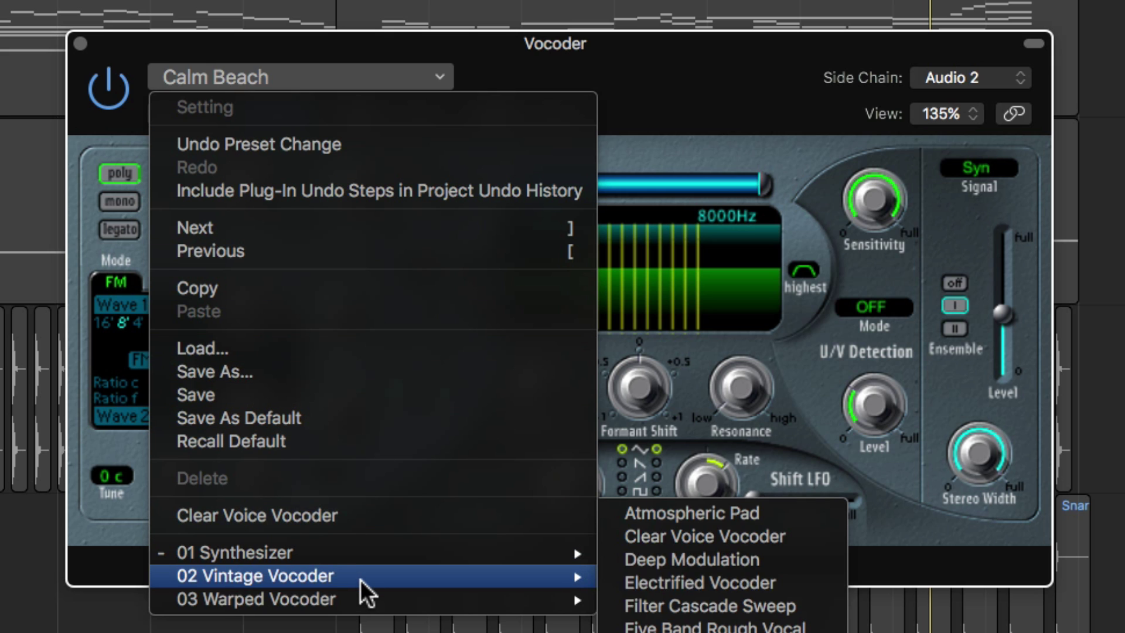
left_click(748, 519)
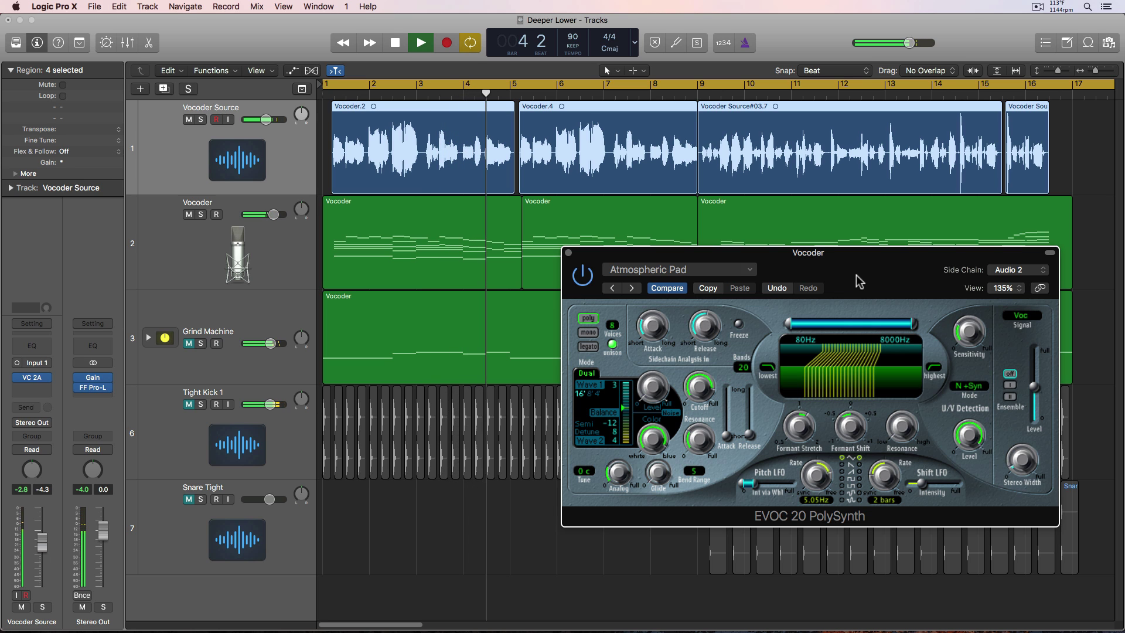
key("space")
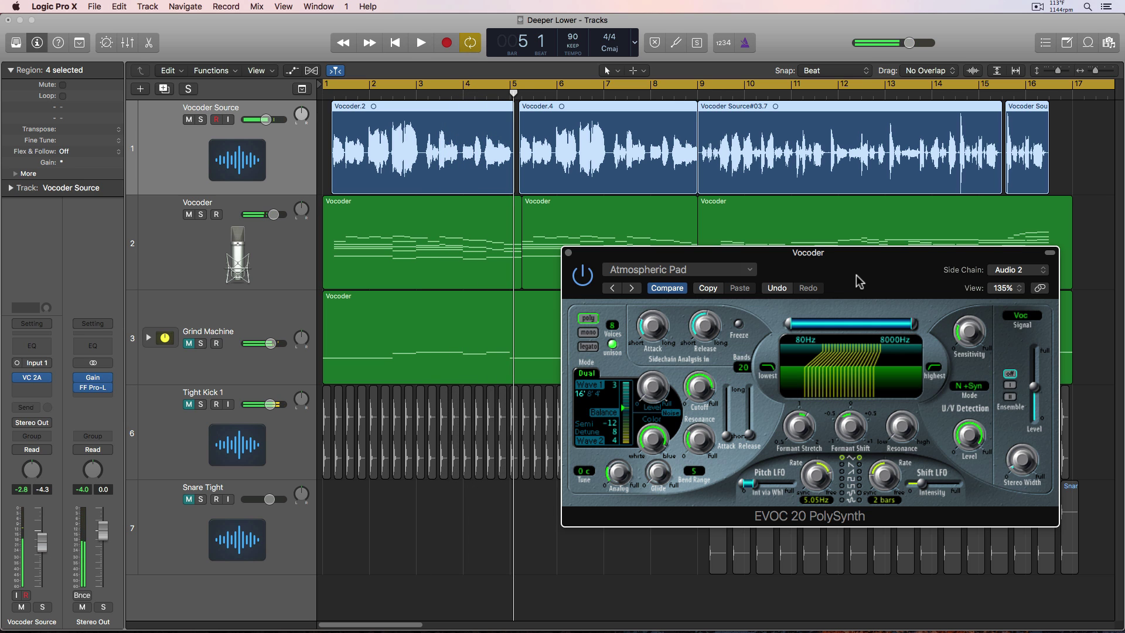
Check the Vocoder track's channel strip, and mute and select the Vocoder Source track
left_click(353, 245)
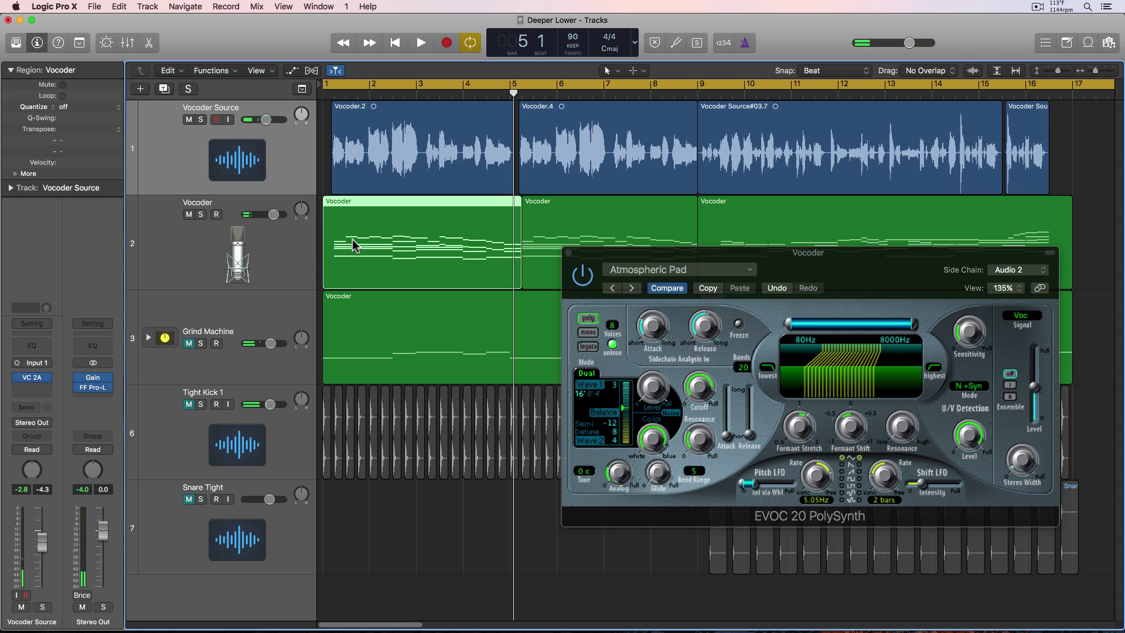
left_click(287, 244)
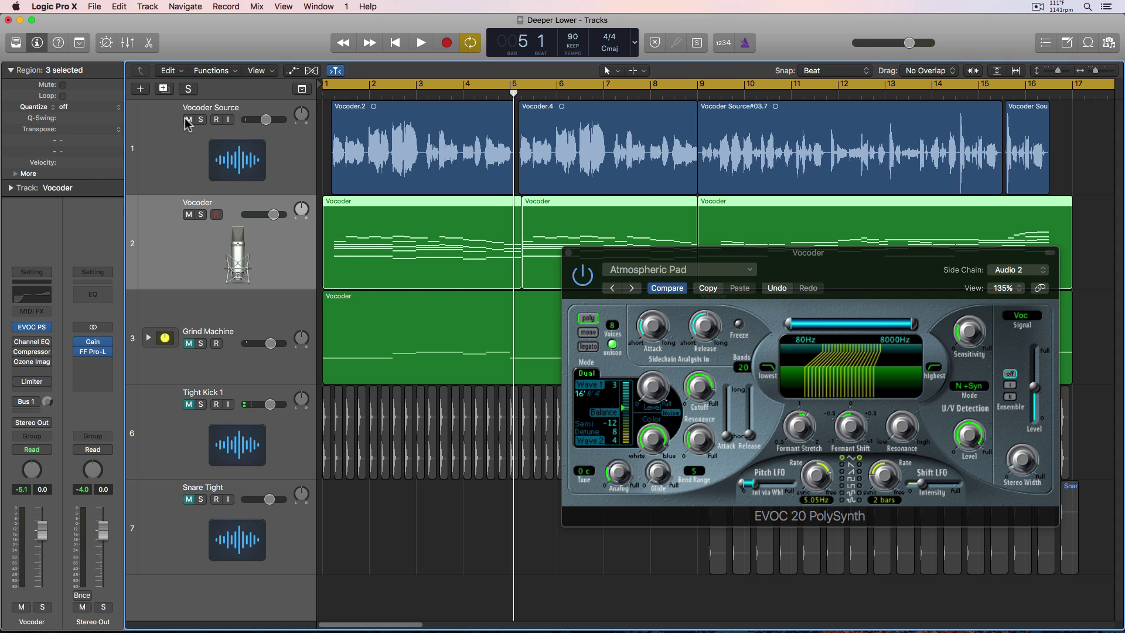
left_click(179, 149)
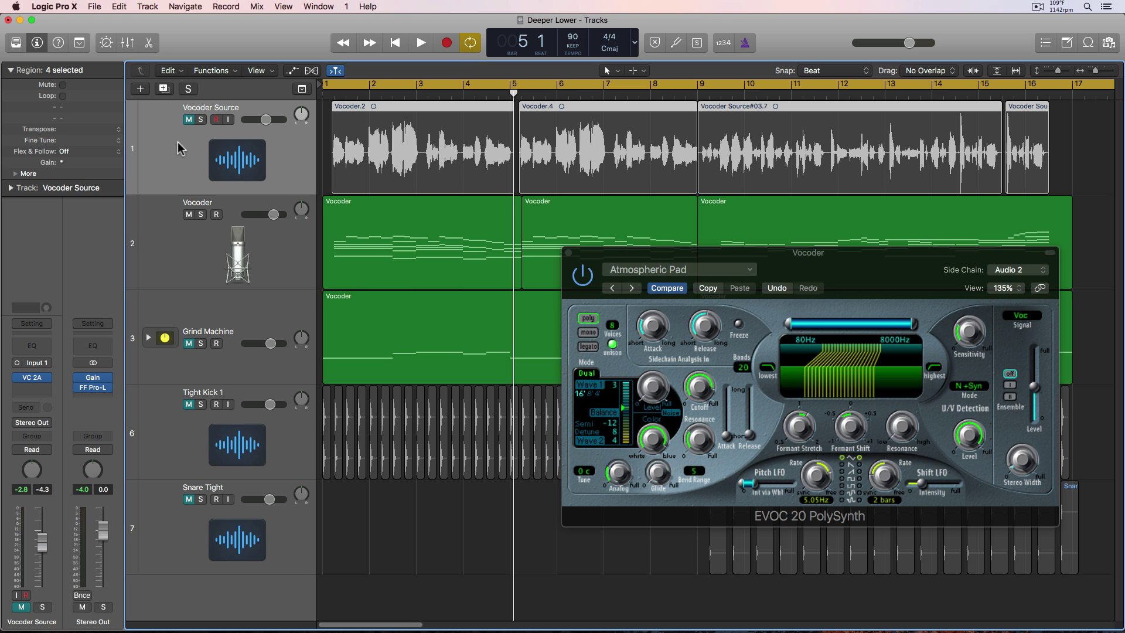
Enlarge the Vocoder track's height to show its MIDI notes more clearly, and select the Vocoder Source track
left_click(176, 243)
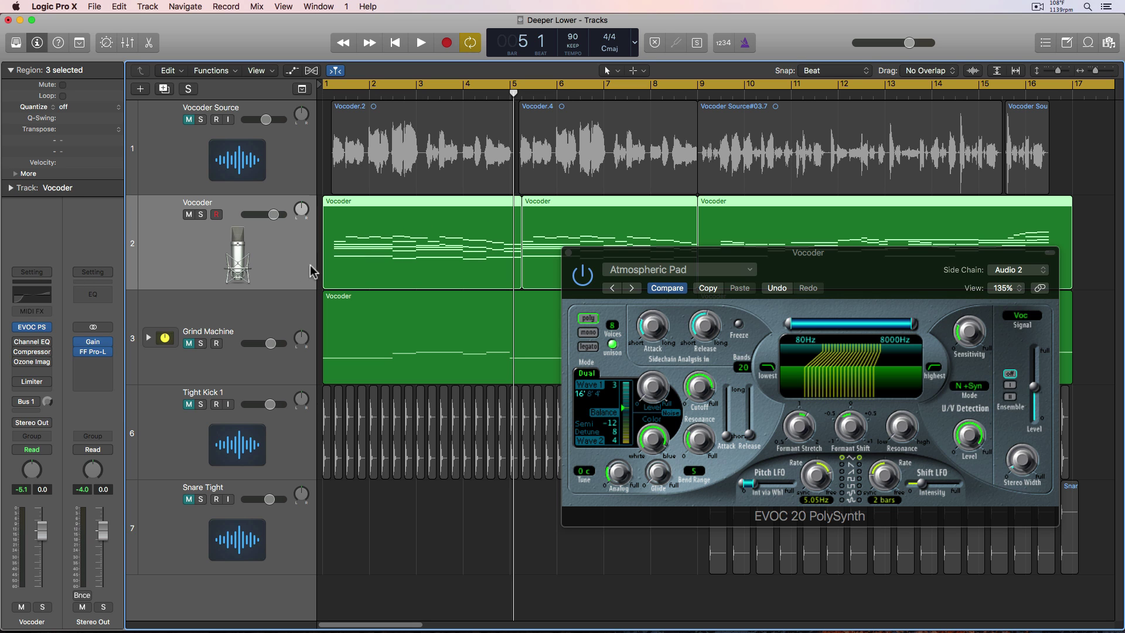
left_click_drag(285, 289, 286, 424)
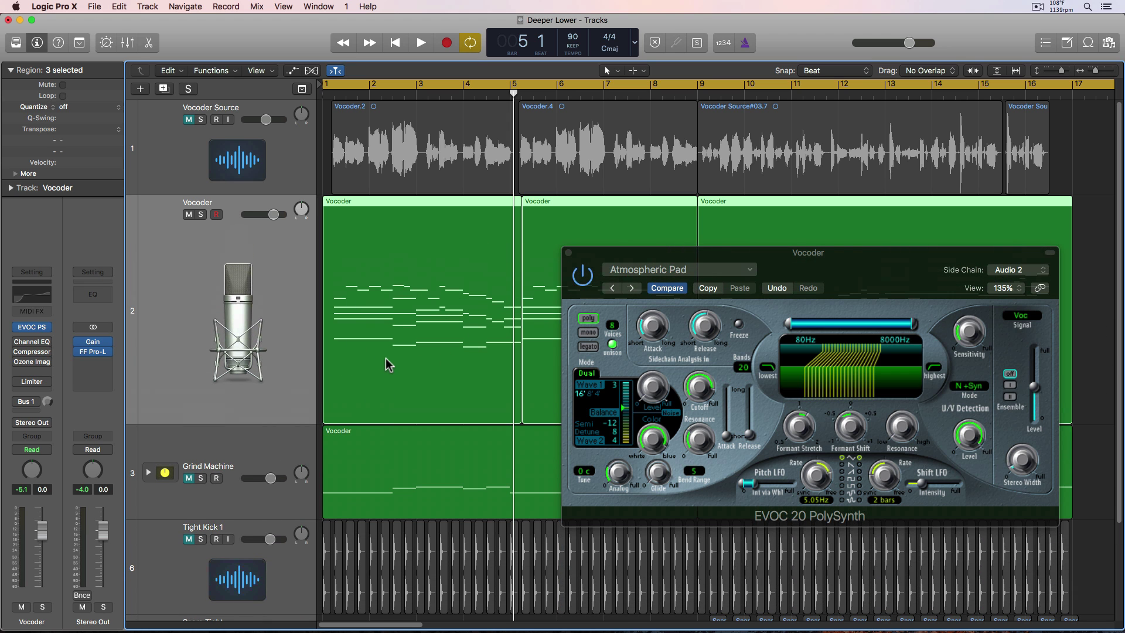
left_click(265, 179)
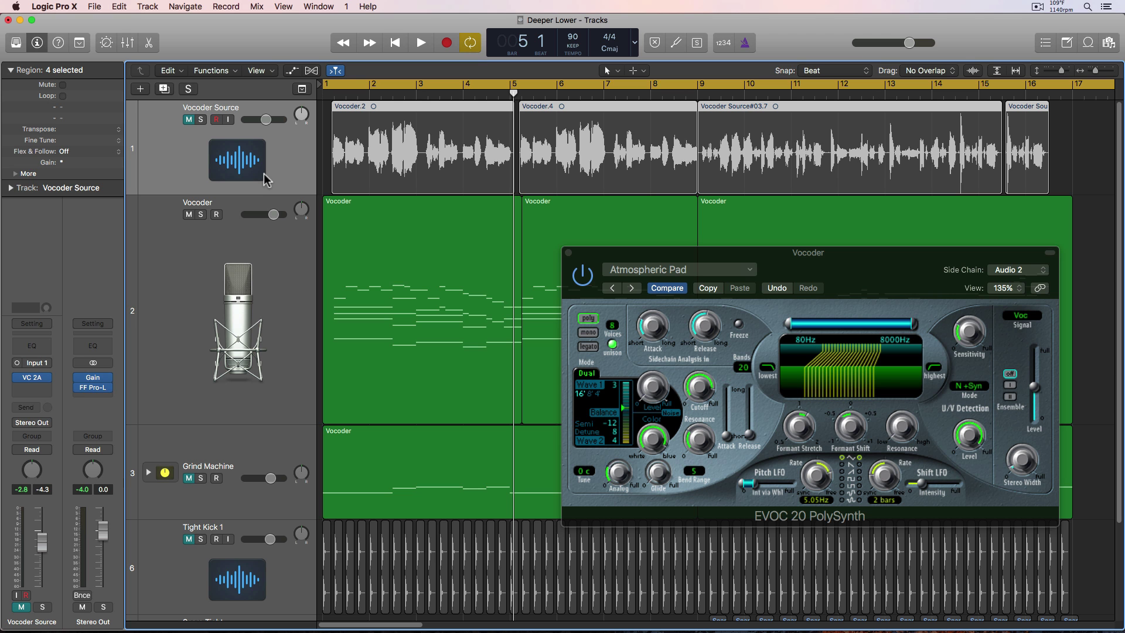
Mute the first Vocoder region, play the opening up to bar 2 without it, and unmute the region
left_click(350, 264)
key("ctrl+m")
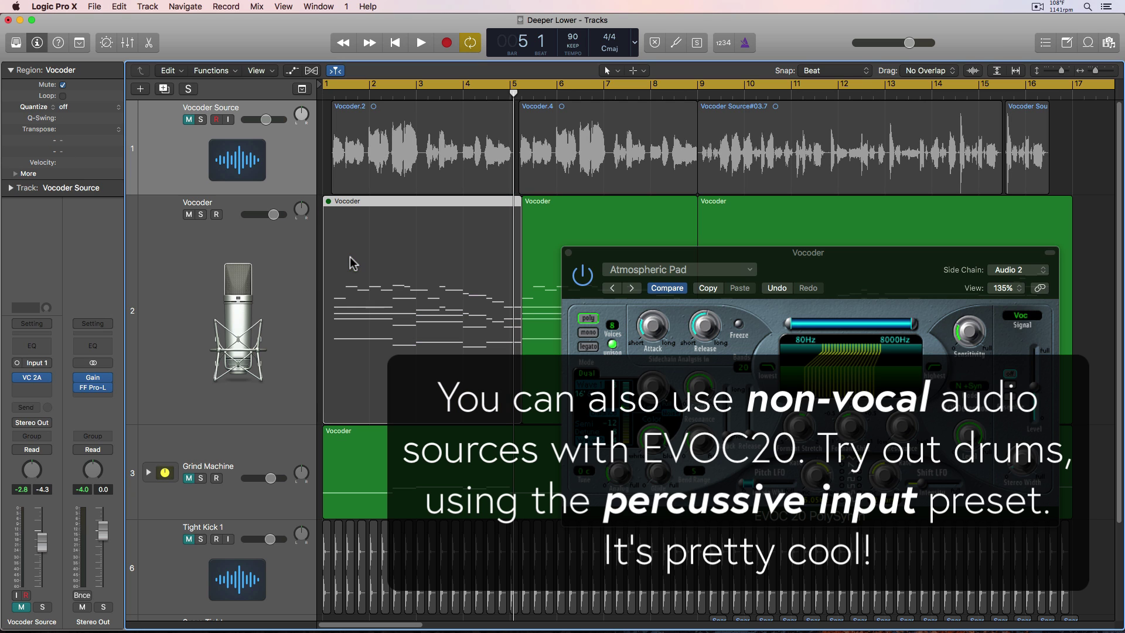
key("space")
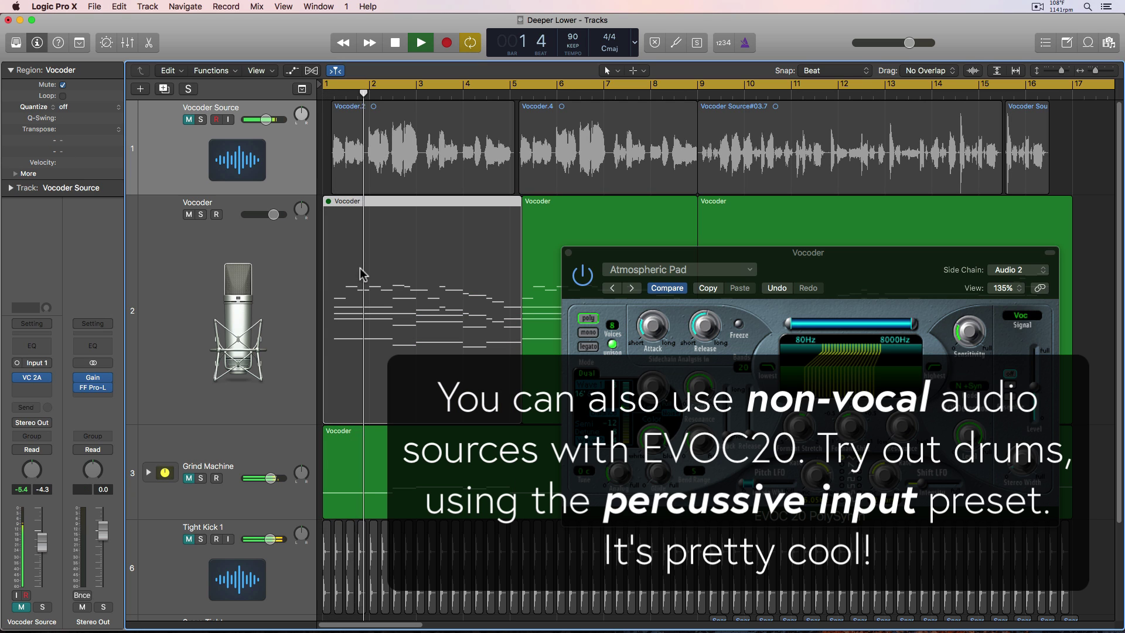
key("space")
key("ctrl+m")
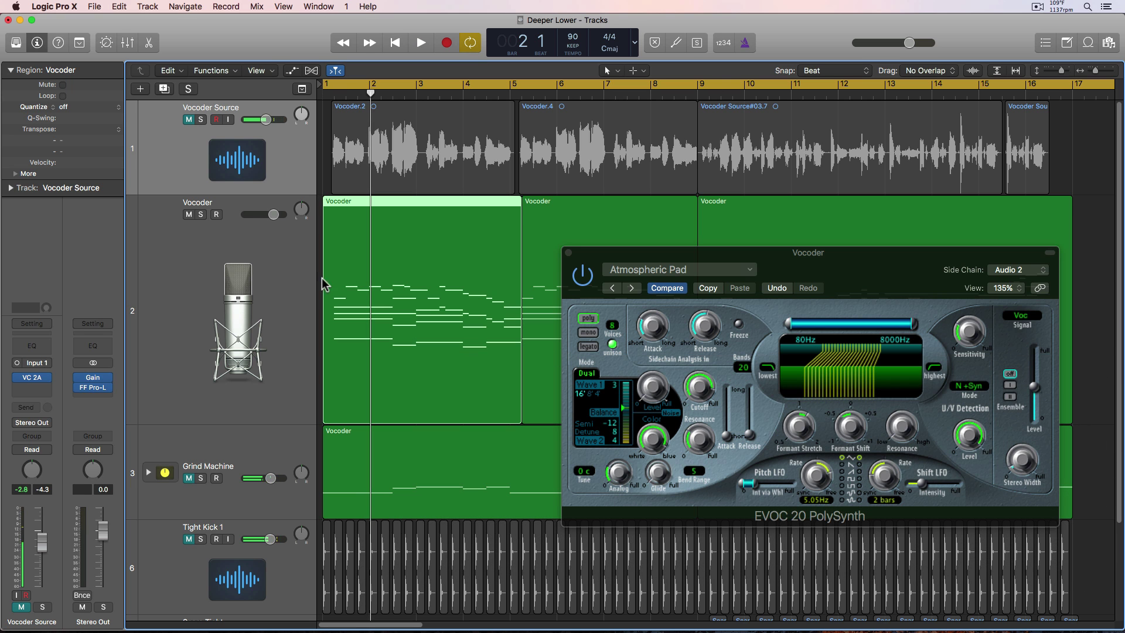
Open the Vocoder track's first region in the Piano Roll, close the plug-in window, and show the region from bar 1
left_click(266, 285)
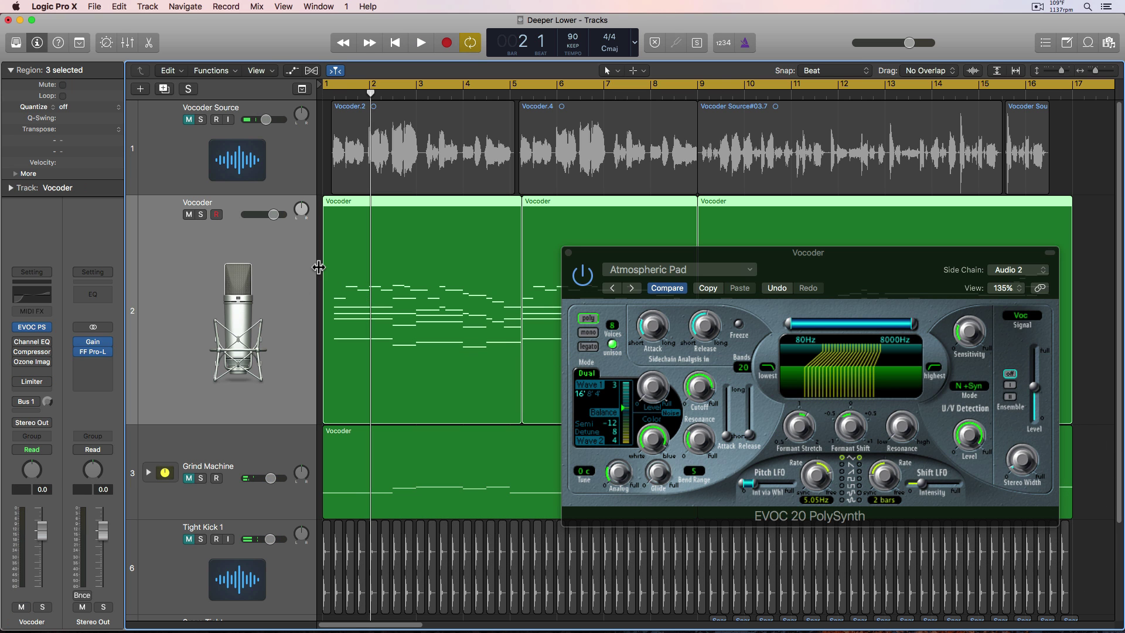
left_click(328, 201)
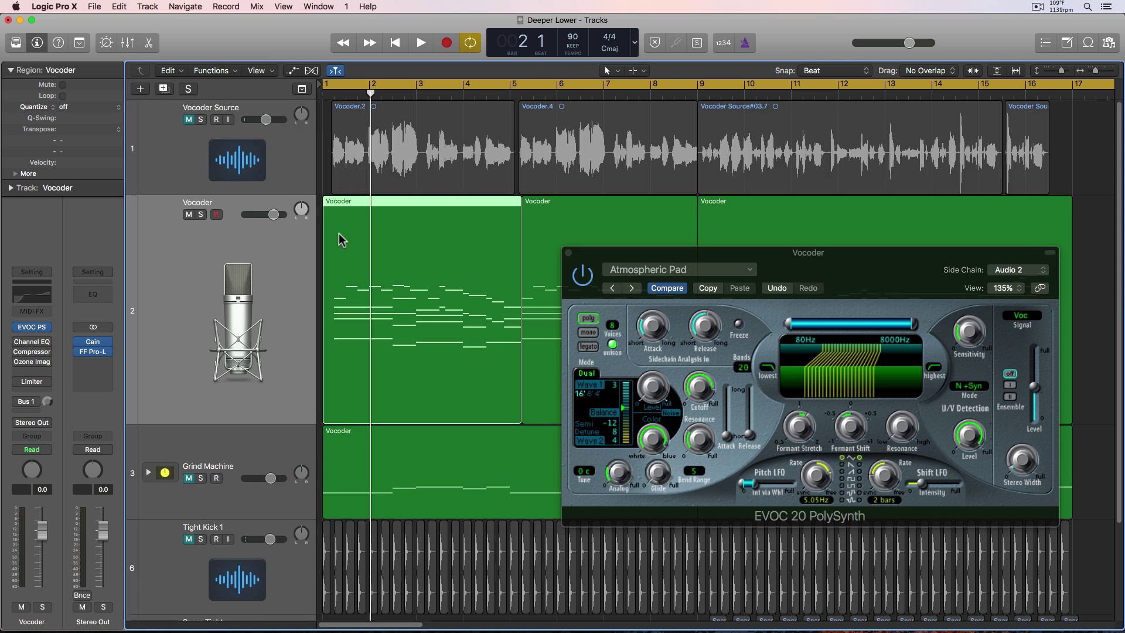
double_click(338, 238)
left_click(349, 324)
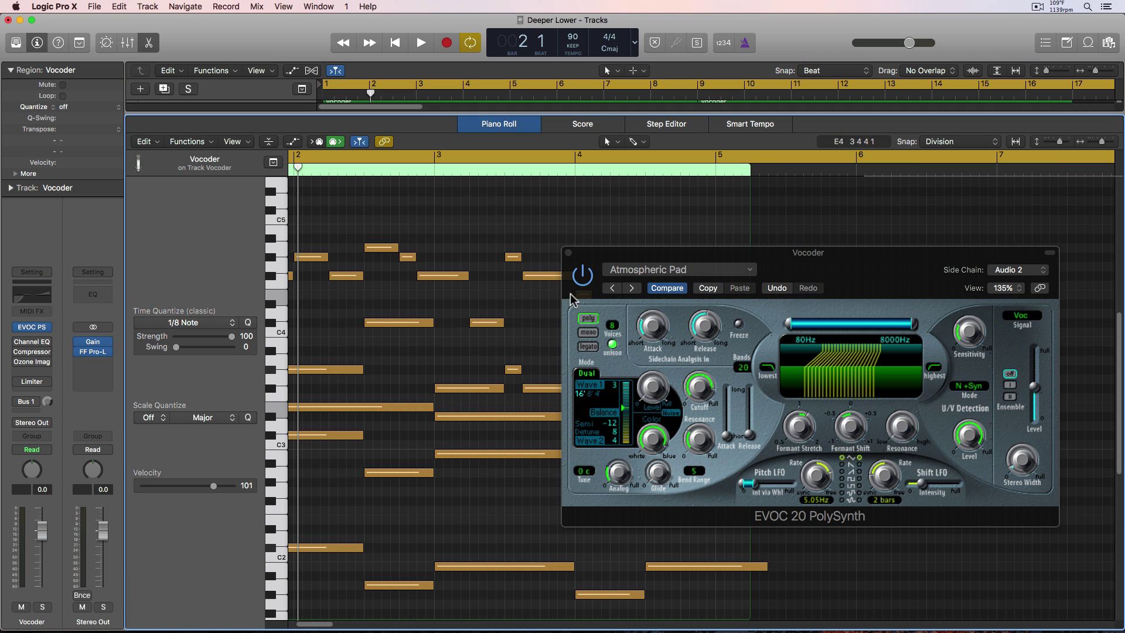
left_click(567, 253)
scroll(529, 302, "left", 3)
scroll(529, 295, "left", 2)
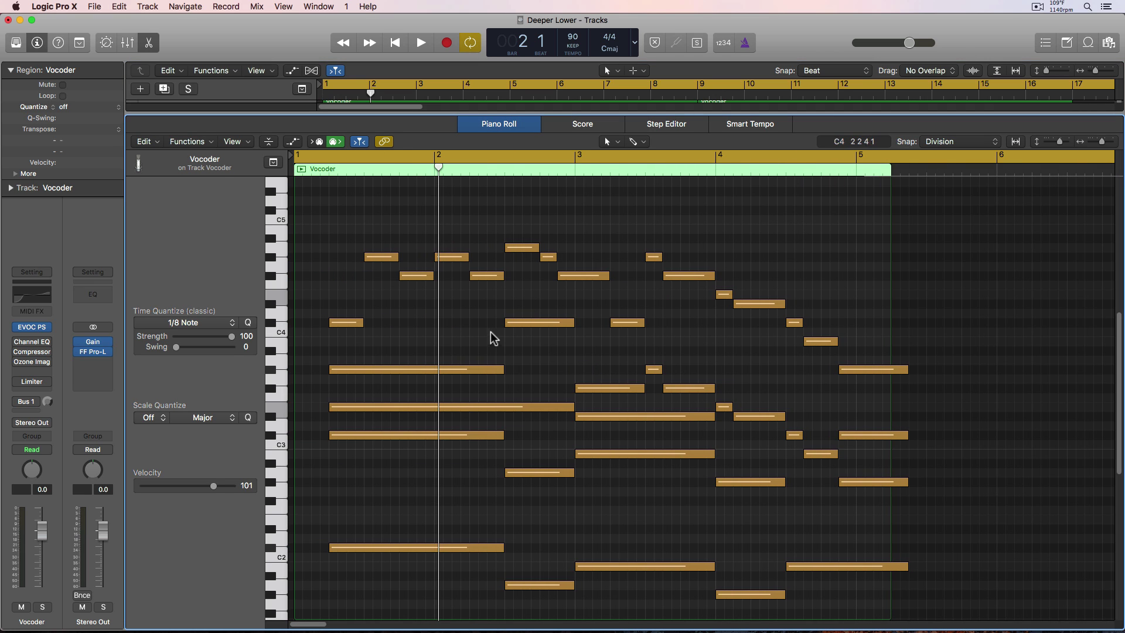
Delete all the chord and bass notes lying beneath the melody line in the first Vocoder region
key("period")
key("period")
key("period")
left_click_drag(474, 350, 677, 510)
left_click_drag(465, 346, 673, 587)
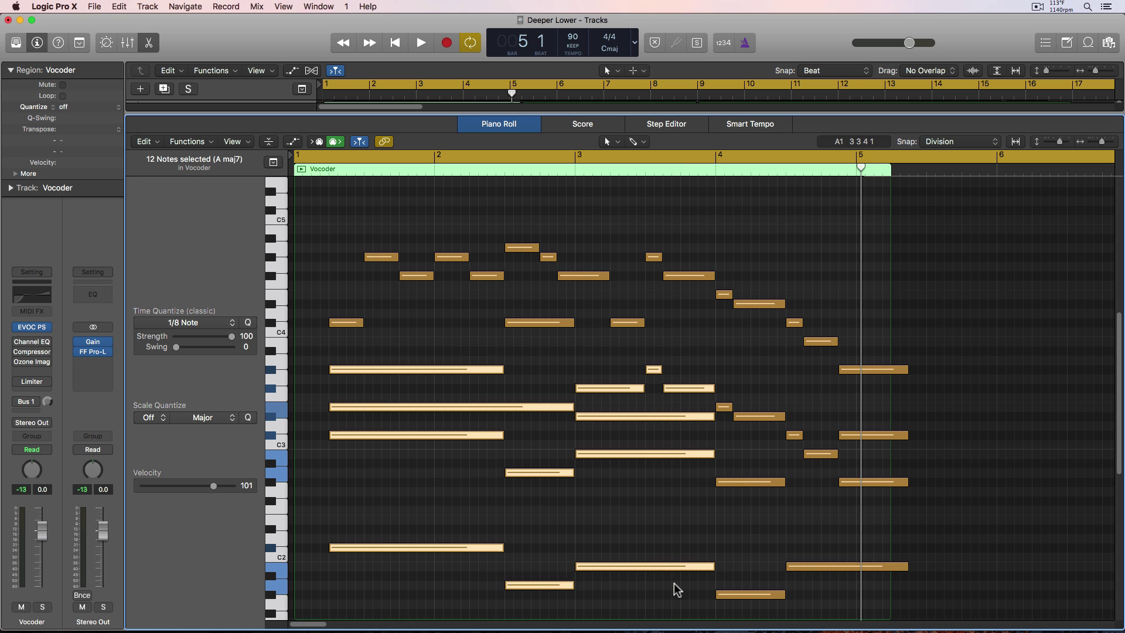
key("Delete")
scroll(732, 526, "down", 3)
left_click_drag(685, 341, 875, 548)
key("Delete")
scroll(655, 413, "up", 3)
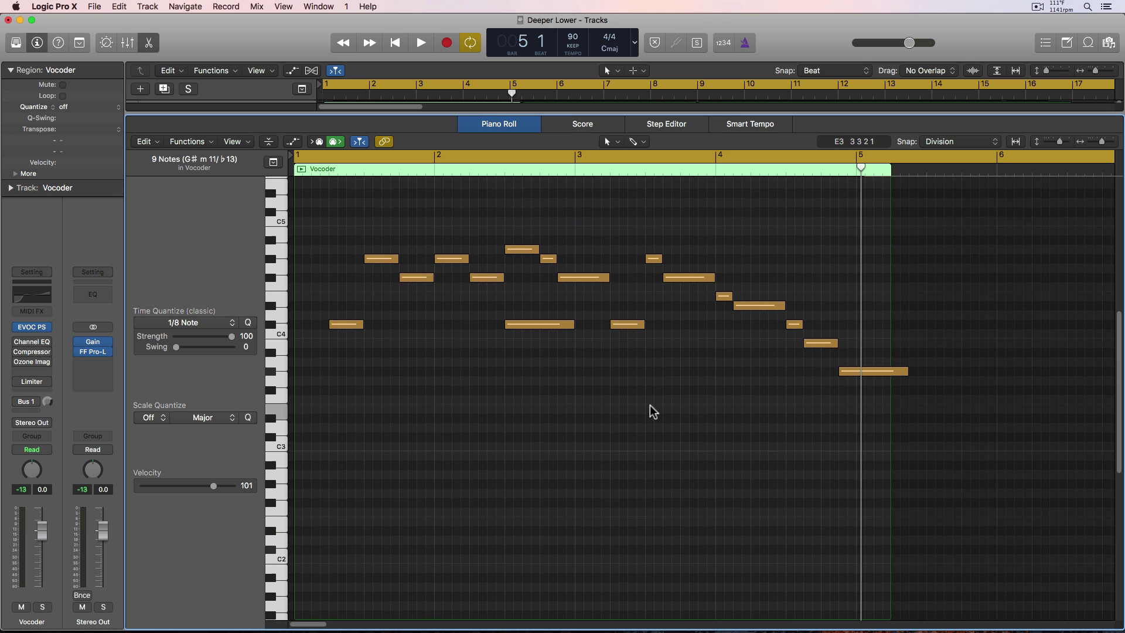
Delete the remaining long harmony note in bar 2 and audition the single-line melody up to bar 3
left_click(542, 324)
key("Delete")
key("space")
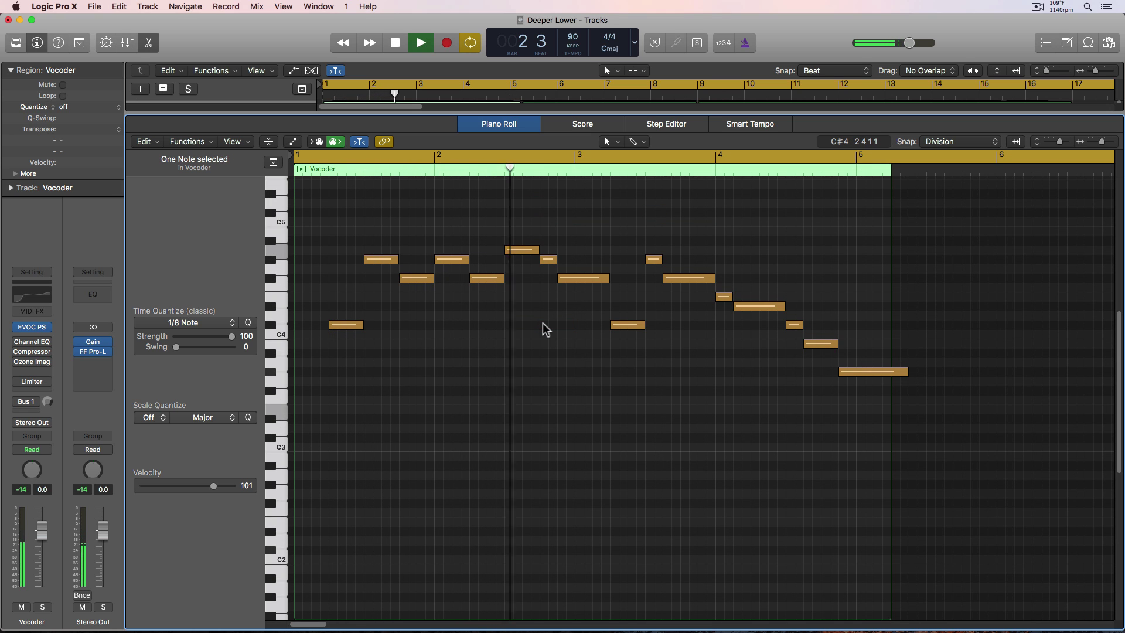
key("space")
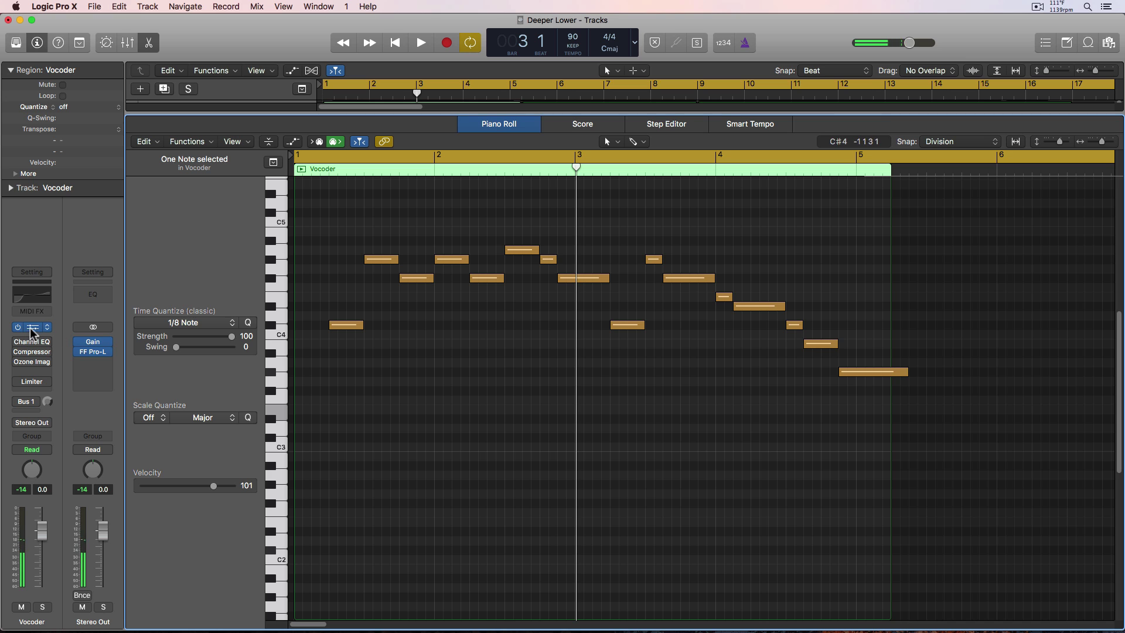
Reopen the EVOC 20 PolySynth and audition the Clear Voice Vocoder preset followed by Electrified Vocoder, ending at bar 3
left_click(32, 331)
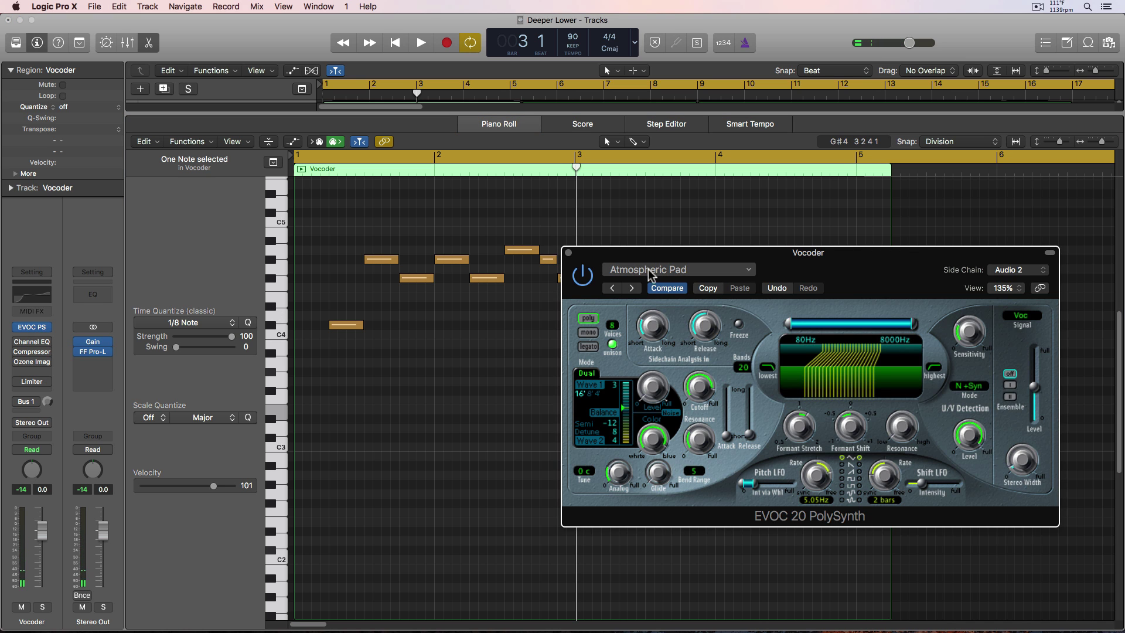
left_click(632, 287)
key("space")
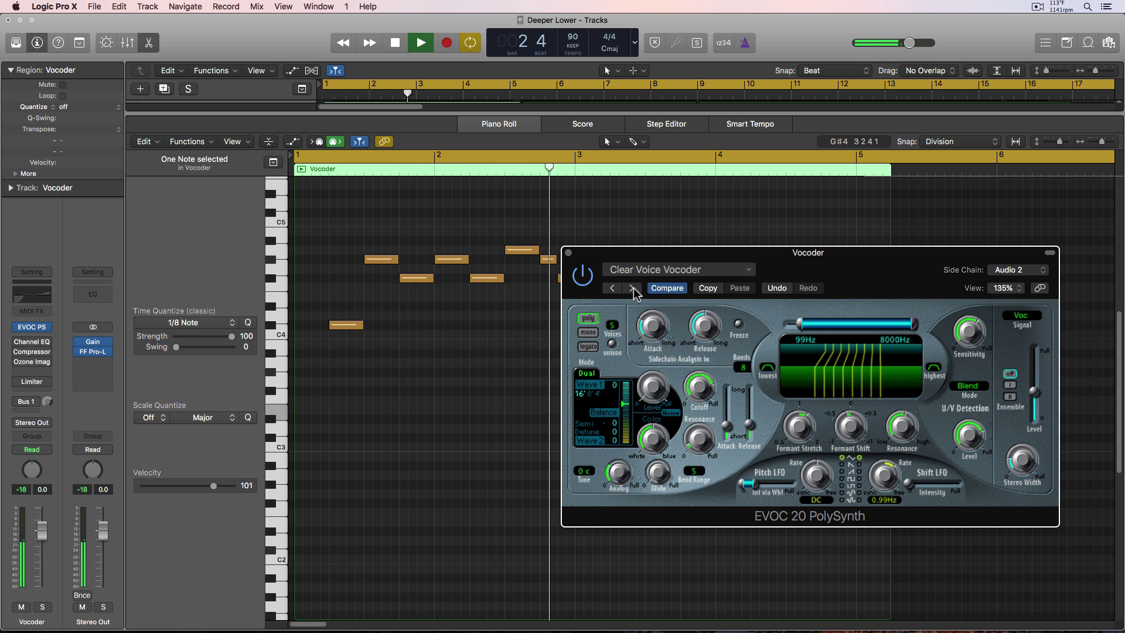
left_click(633, 287)
key("space")
key("space")
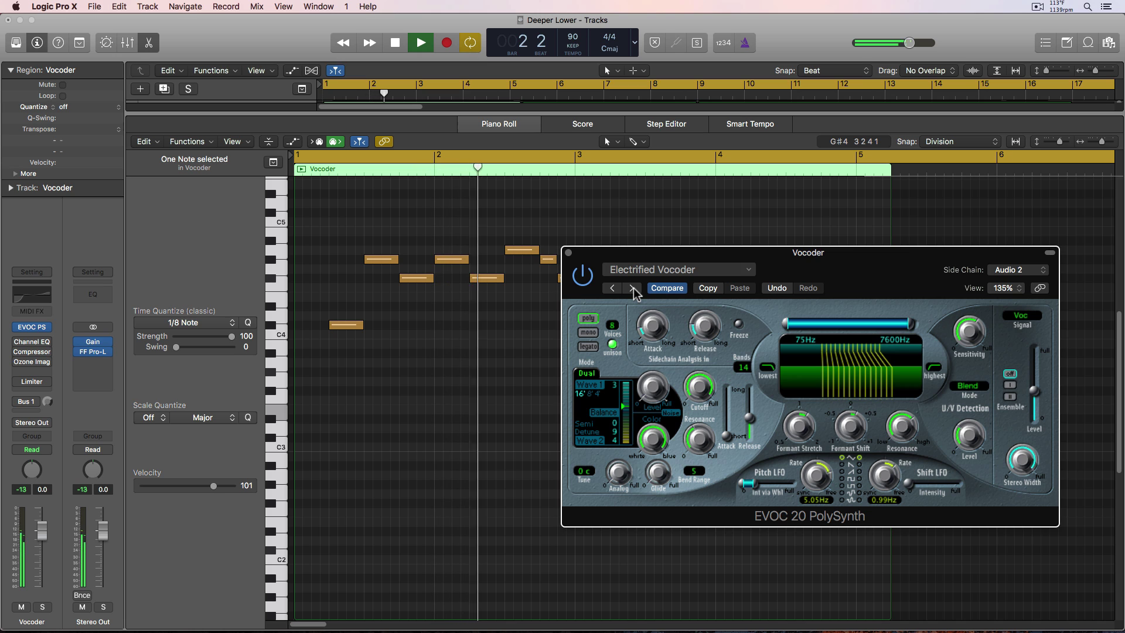
key("space")
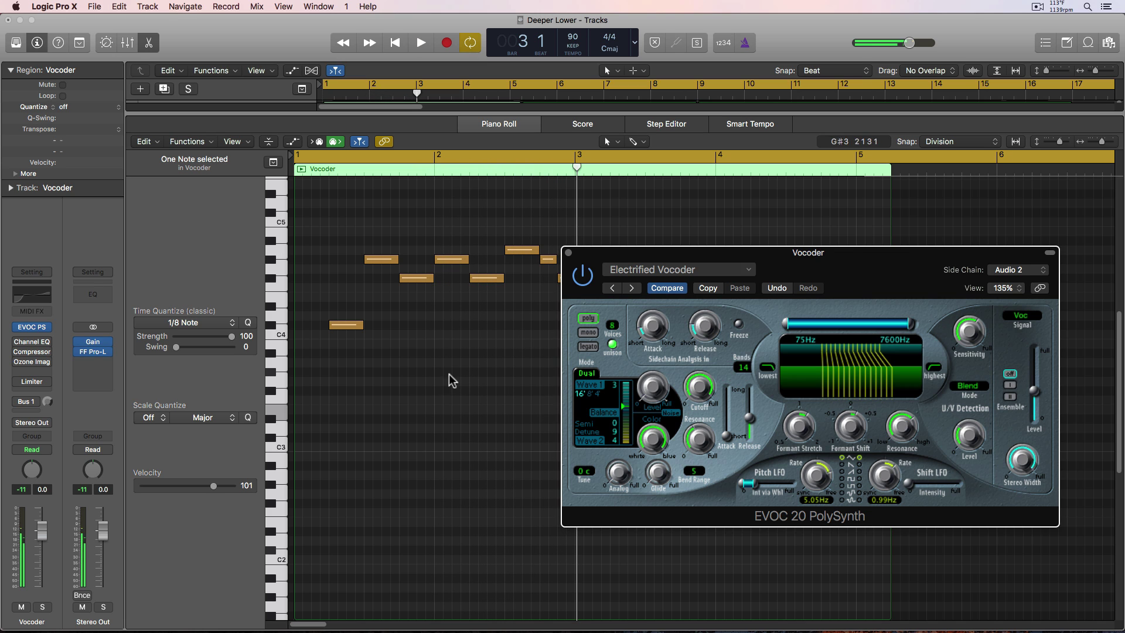
Transpose all the melody notes in the region down one octave and audition the lower melody
left_click(424, 382)
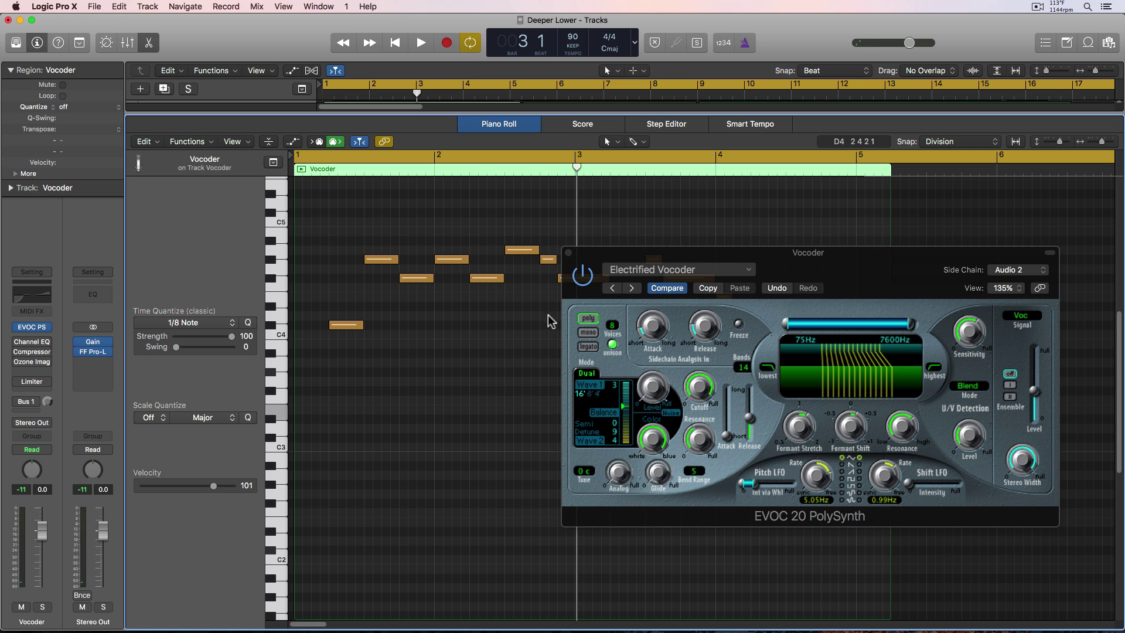
key("super+a")
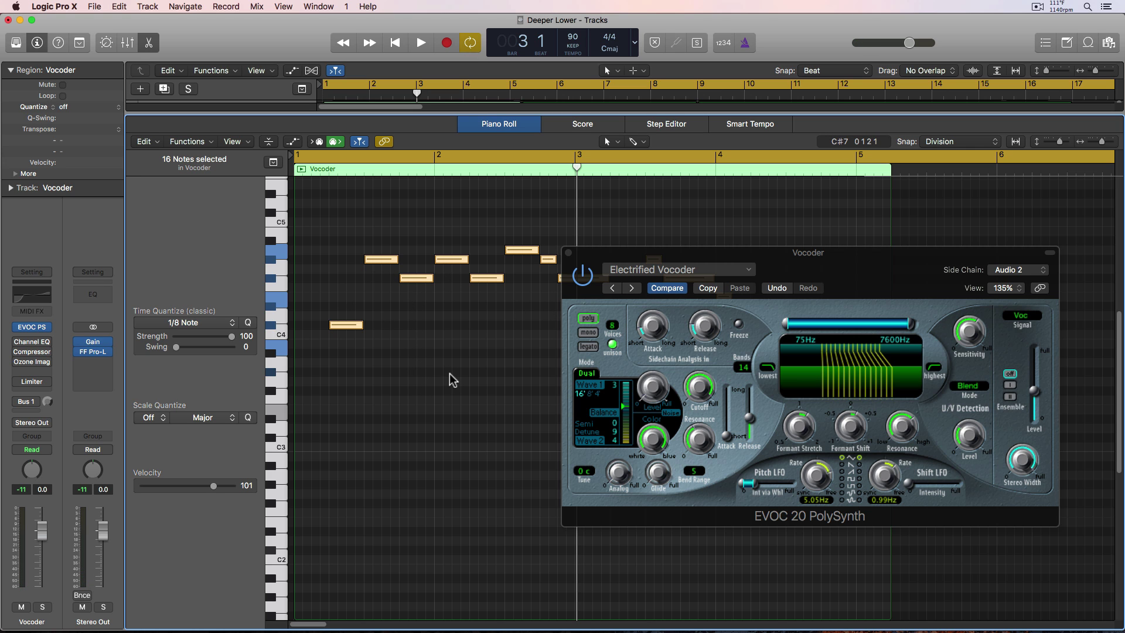
key("alt+shift+Down")
key("space")
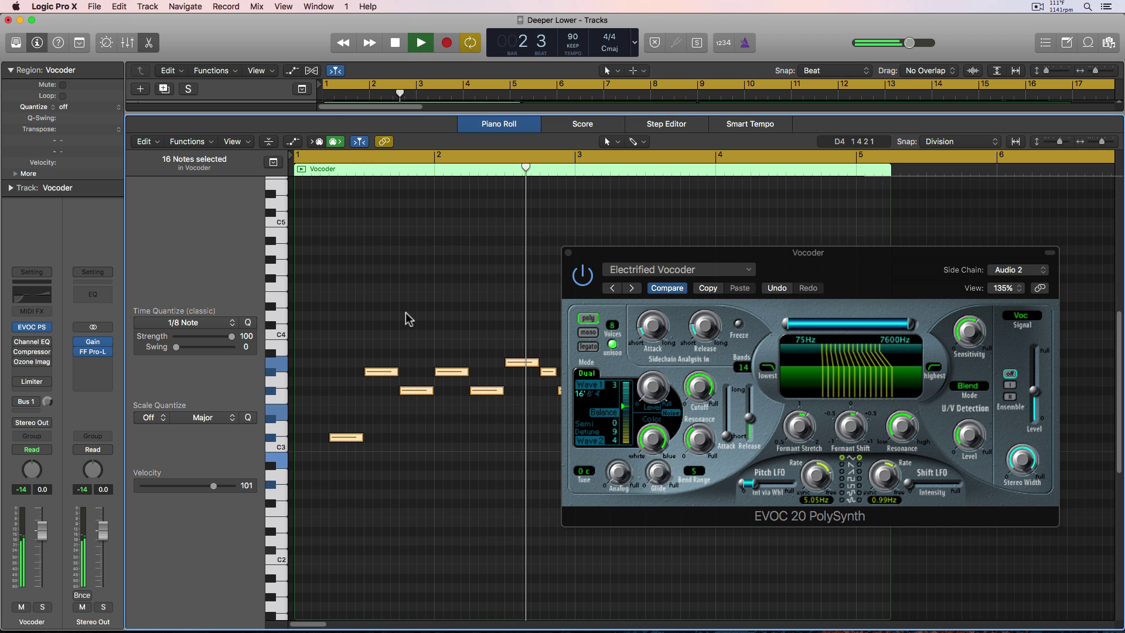
key("space")
Undo the octave transposition and the note deletions to restore the full chords, and start playback
key("super+z")
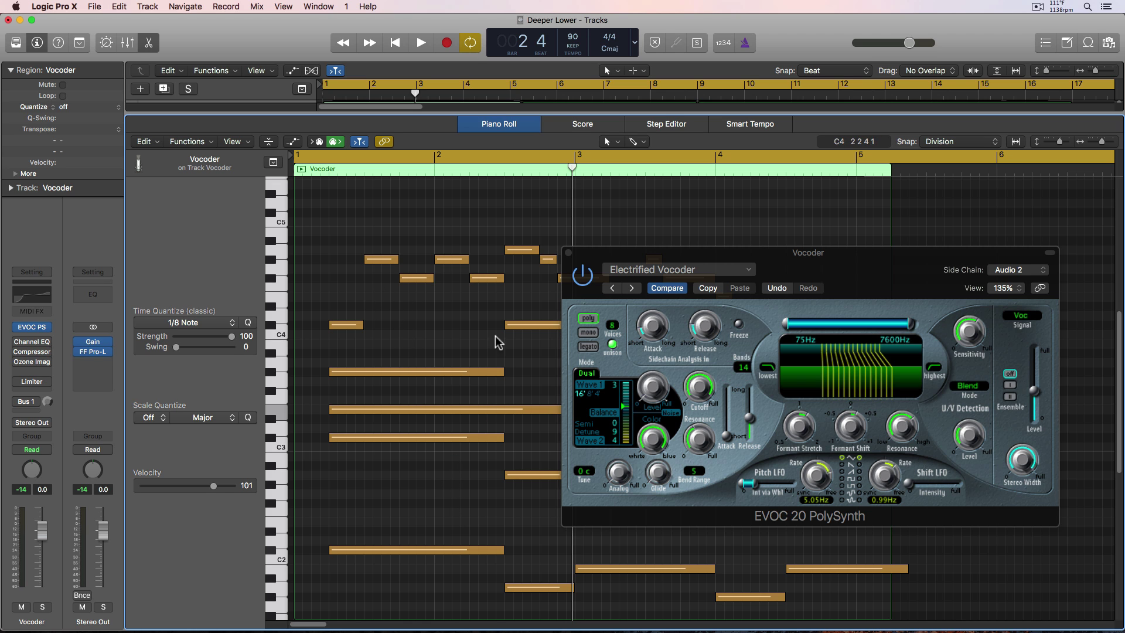
key("space")
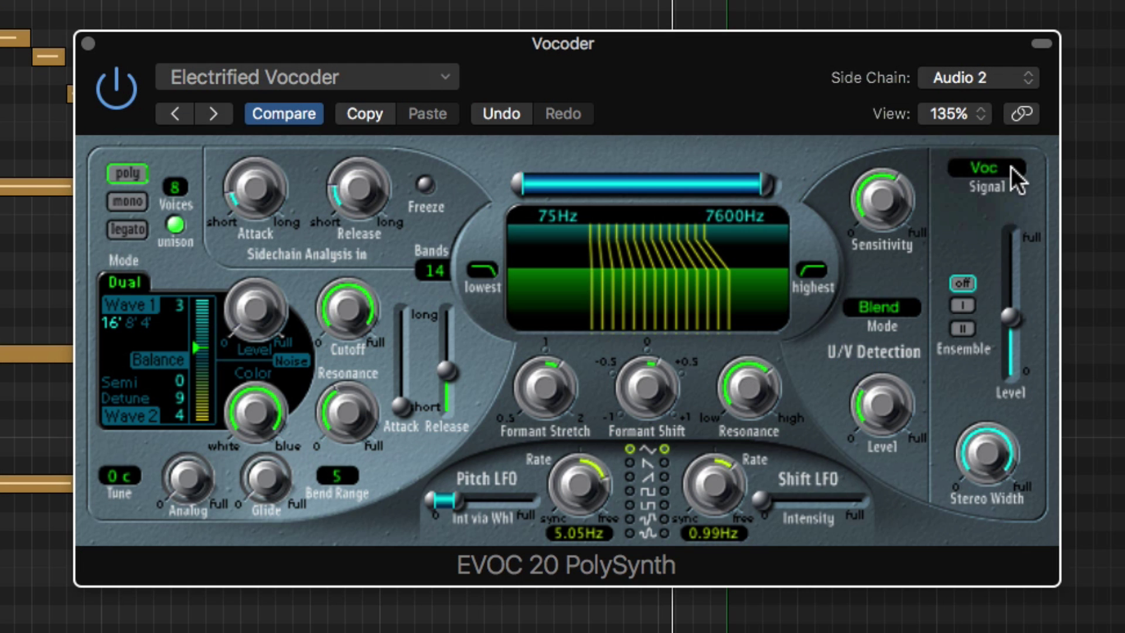
Compare the vocoder's output signals by switching Signal to Syn, to Ana, and back to Voc
left_click(1032, 315)
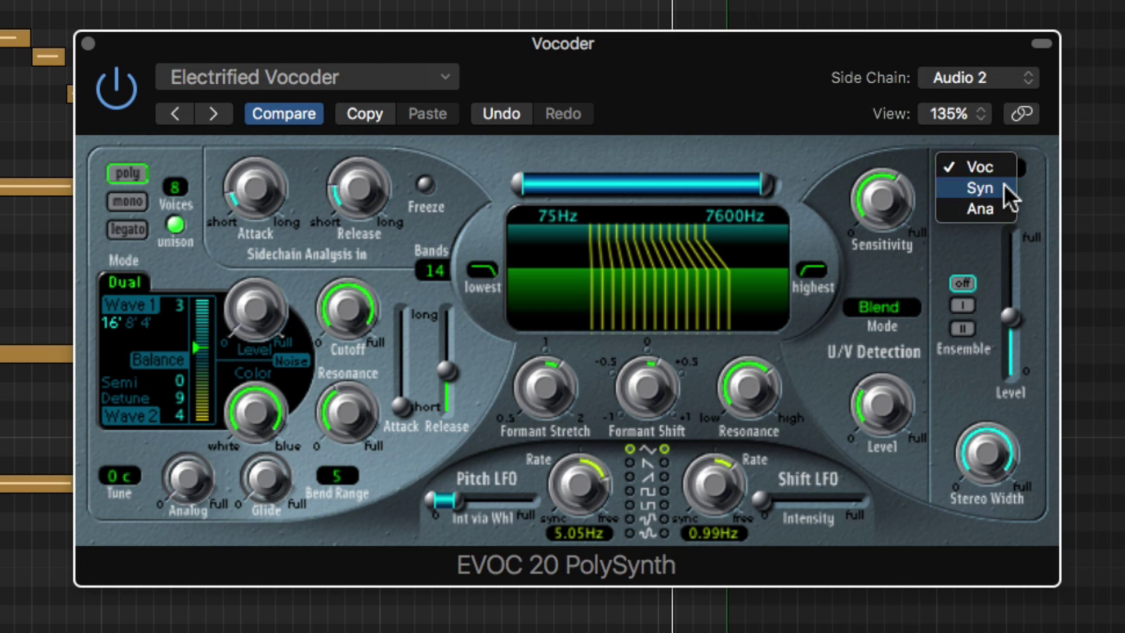
left_click(1003, 184)
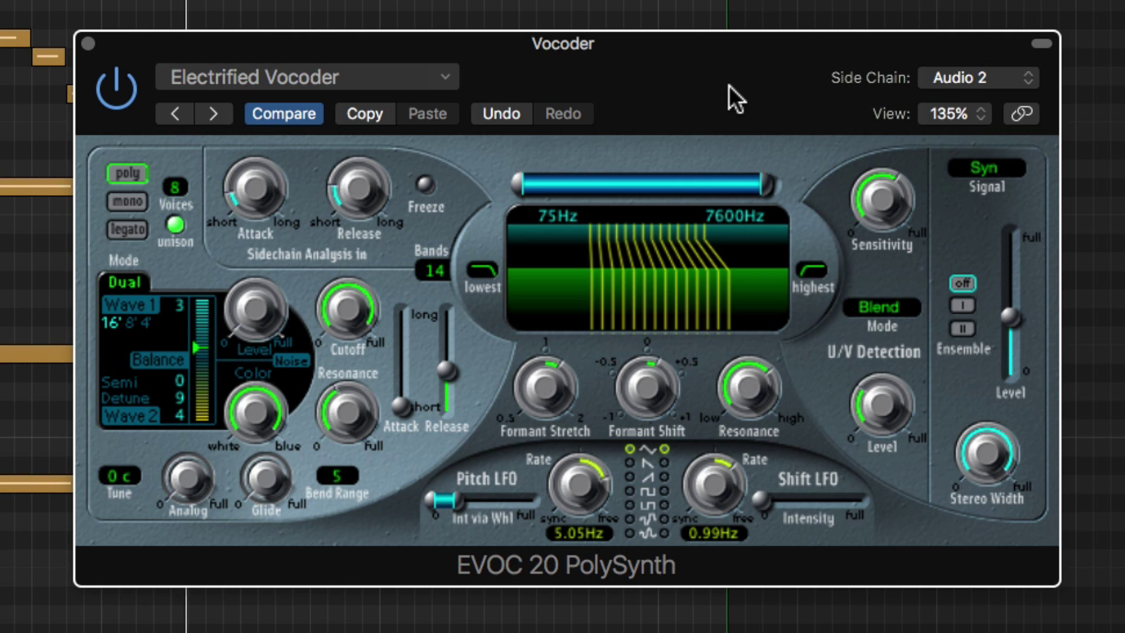
left_click(990, 166)
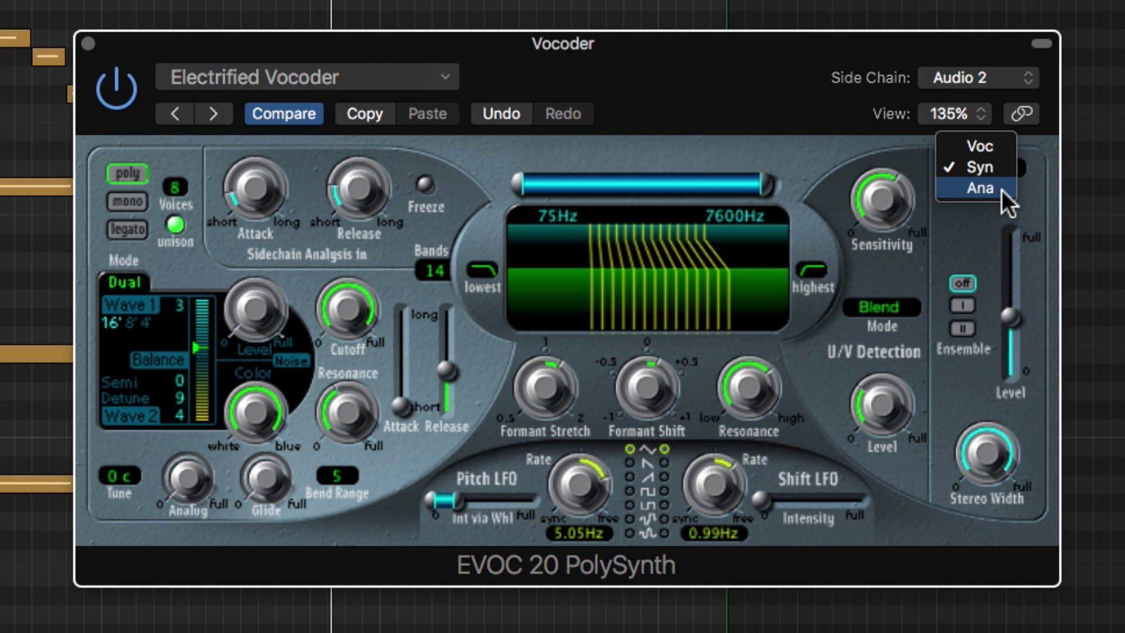
left_click(1001, 189)
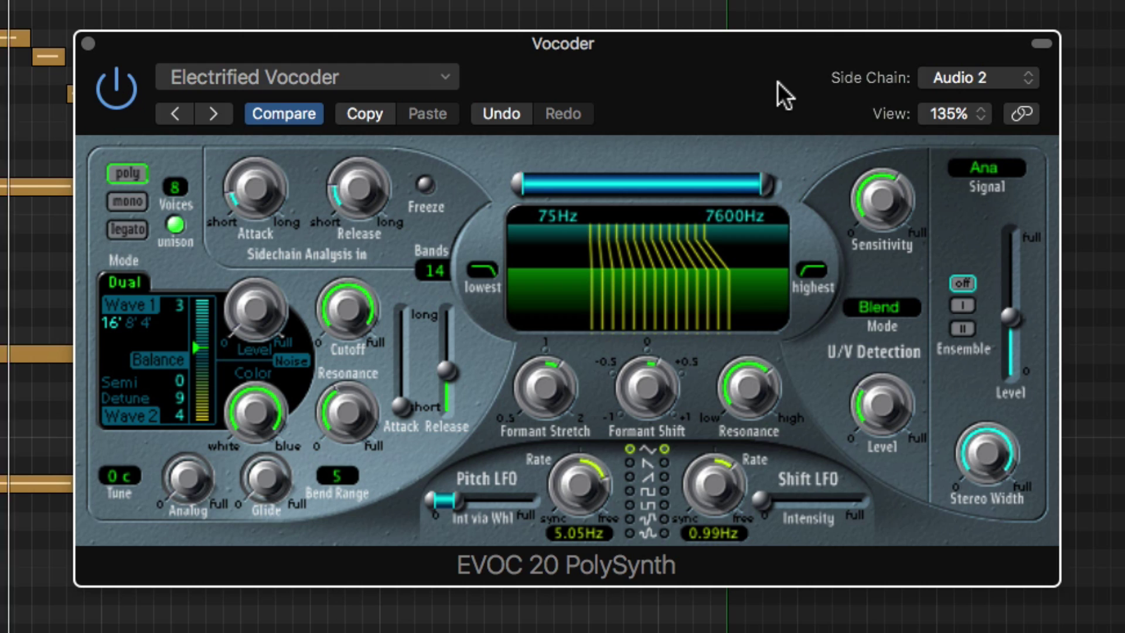
left_click(1008, 168)
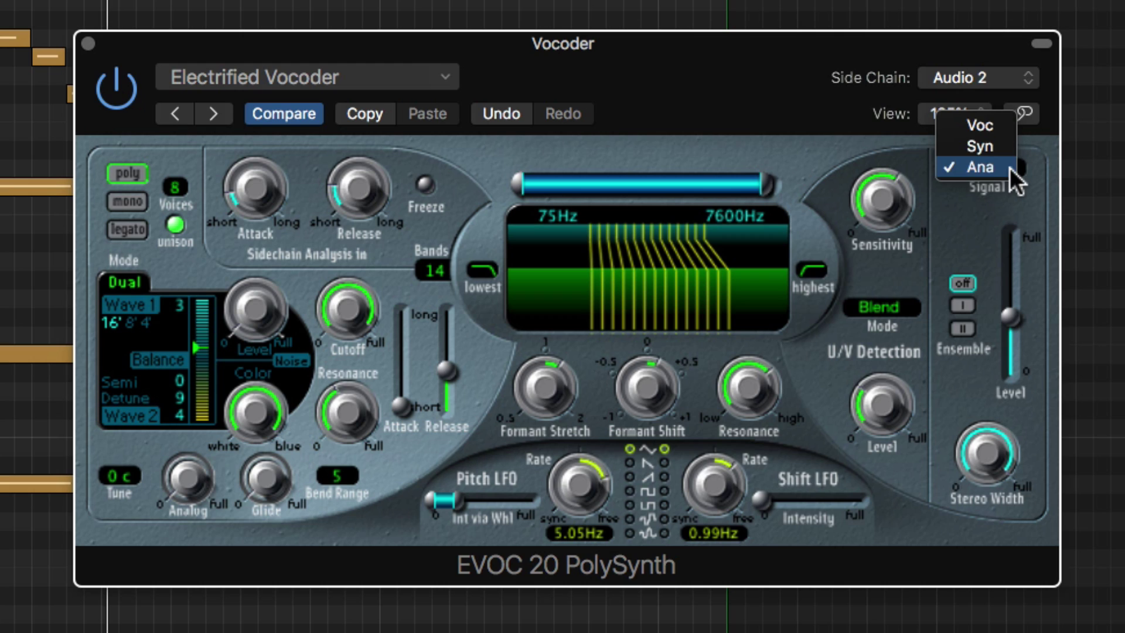
left_click(1002, 128)
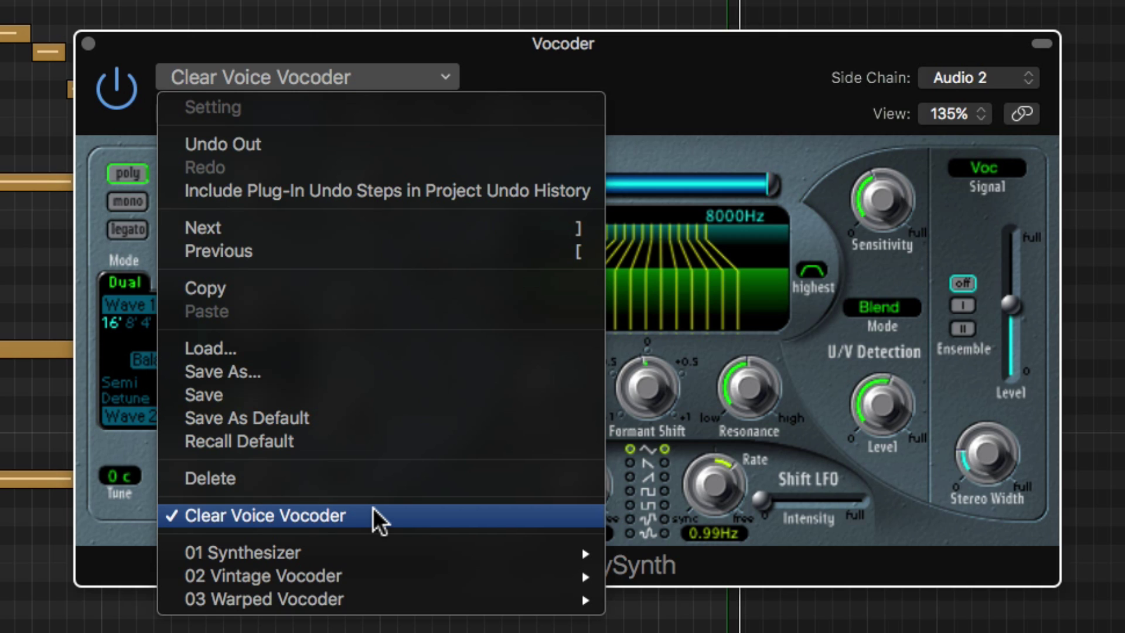
Select the Clear Voice Vocoder preset and raise the U/V Detection sensitivity slightly
left_click(374, 508)
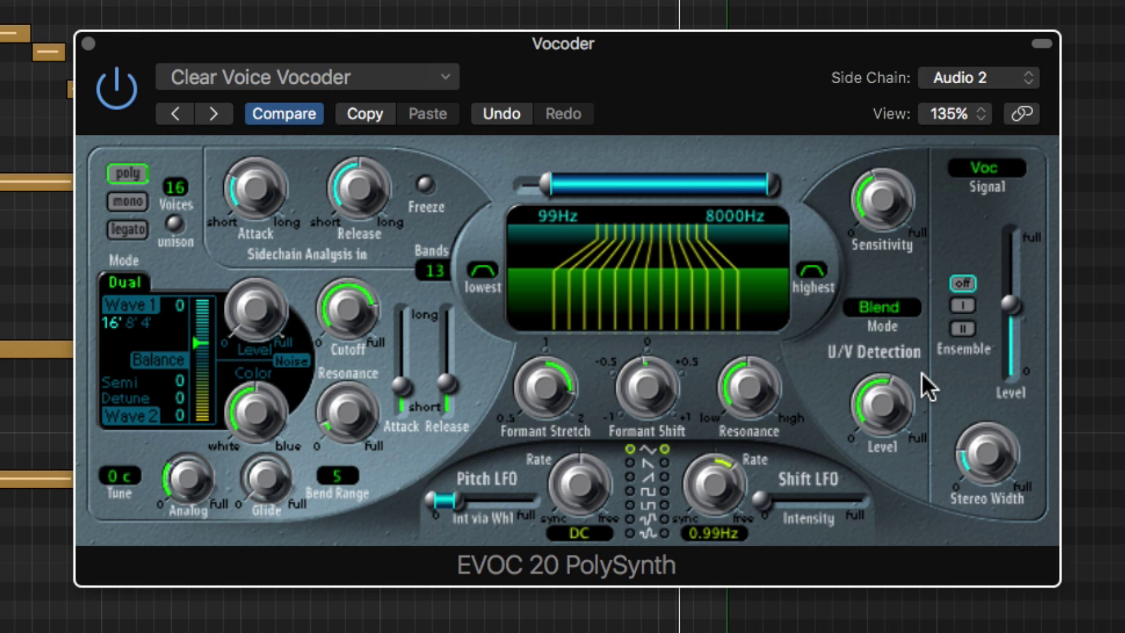
mouse_move(891, 201)
left_mouse_down()
mouse_move(906, 148)
mouse_move(898, 89)
mouse_move(890, 202)
left_mouse_up()
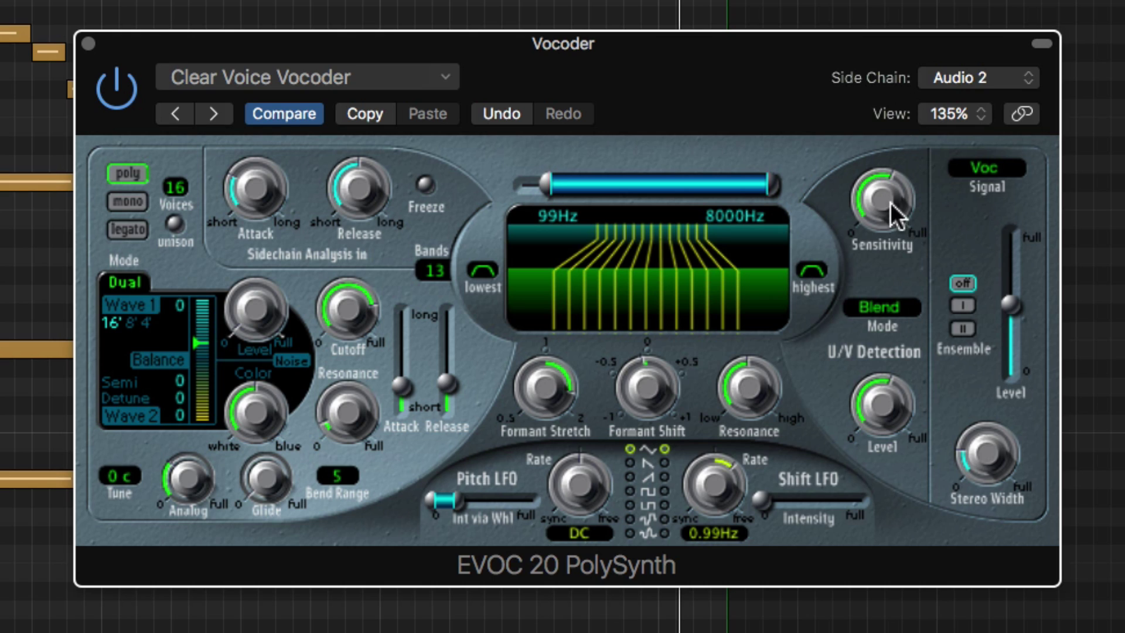
Set the U/V Detection mode to Noise and raise the U/V Detection level
left_click(910, 321)
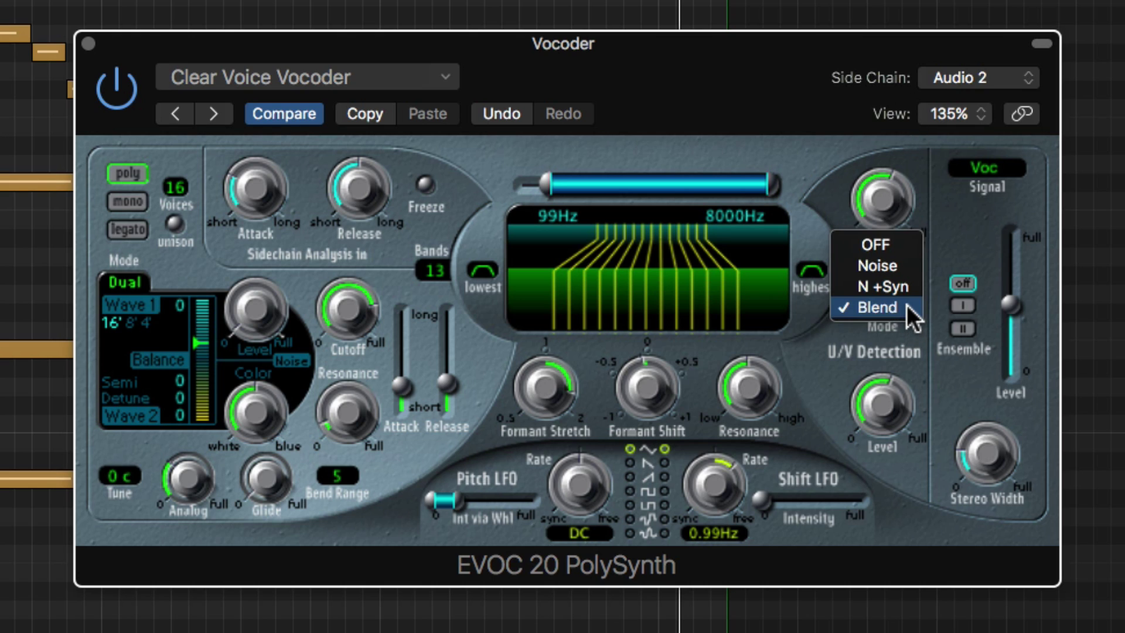
left_click(905, 264)
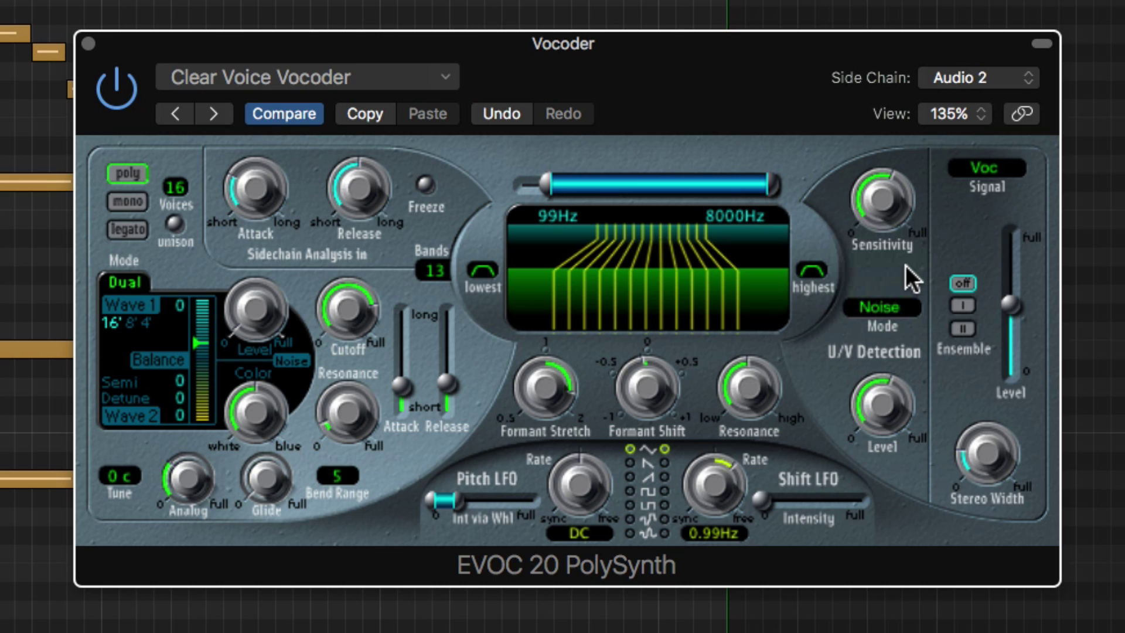
left_click_drag(891, 398, 894, 346)
Compare the U/V Detection modes by switching to OFF, back to Noise, and to N +Syn
left_click(901, 307)
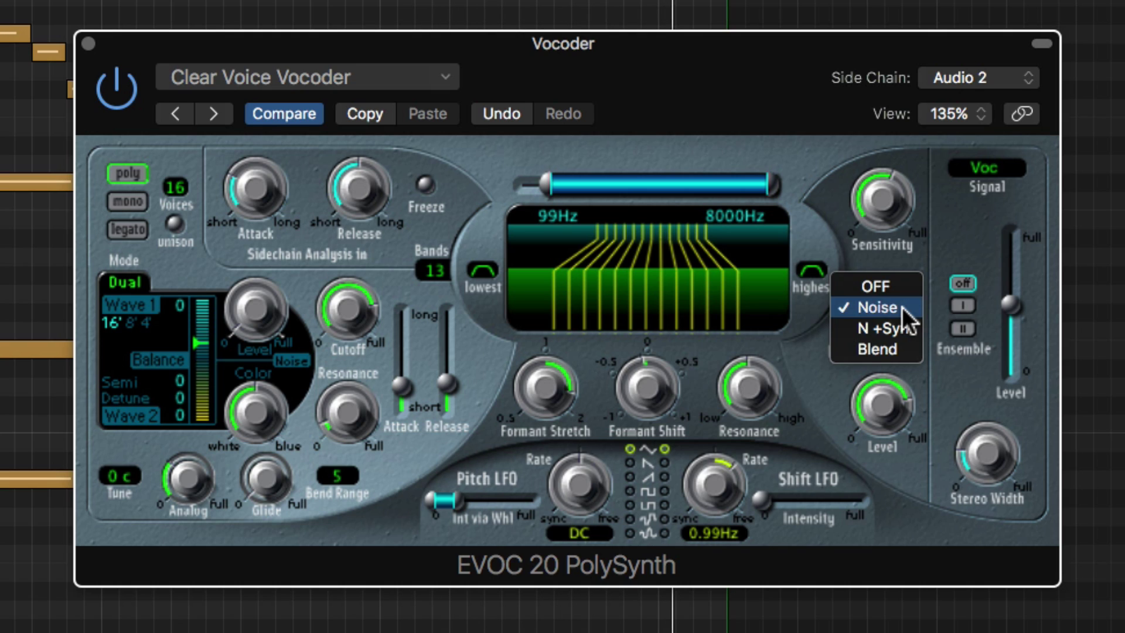
left_click(902, 292)
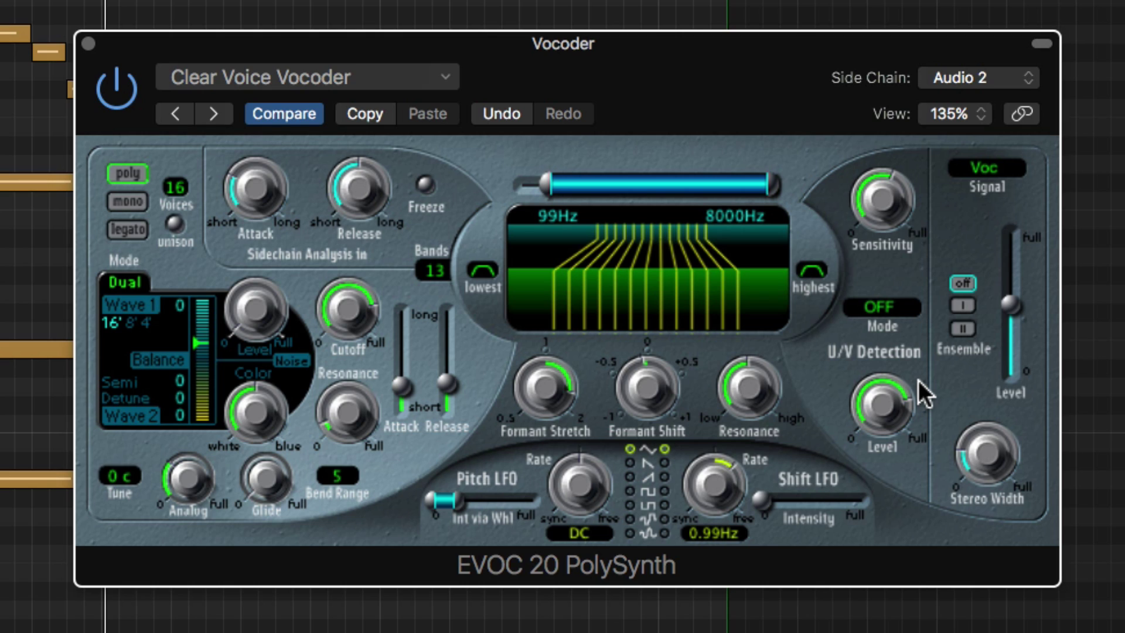
left_click(901, 306)
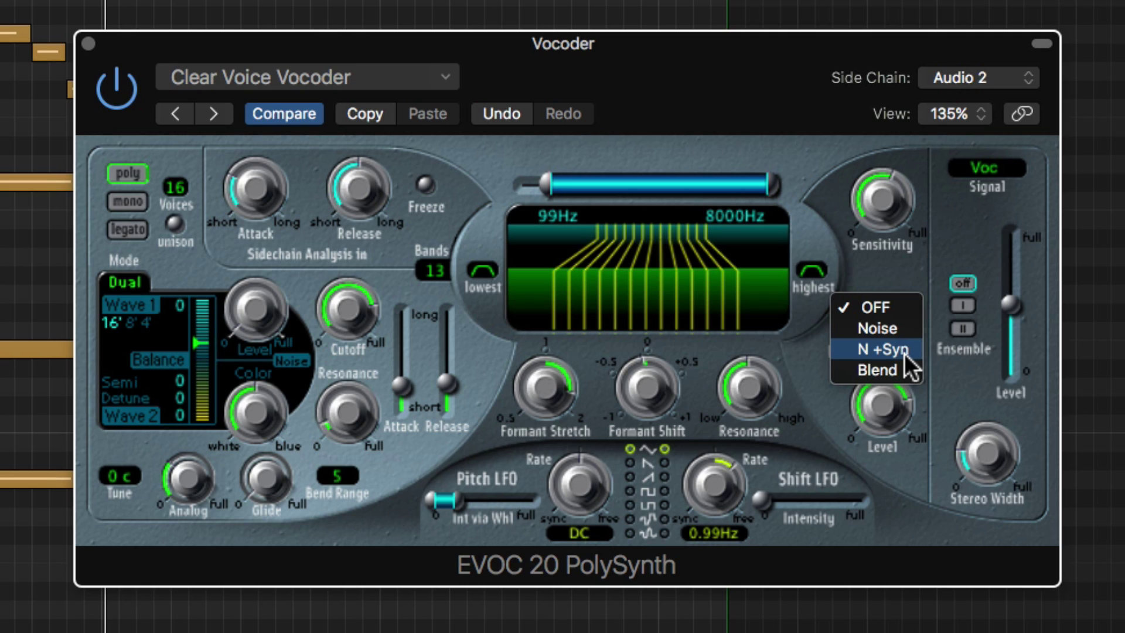
left_click(898, 329)
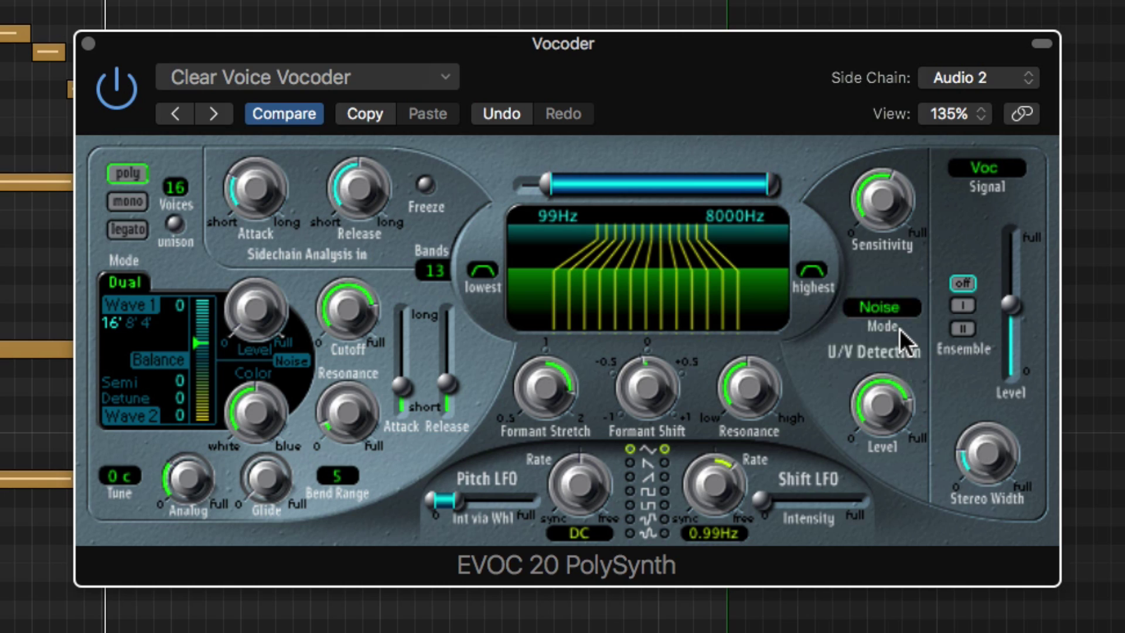
left_click(895, 306)
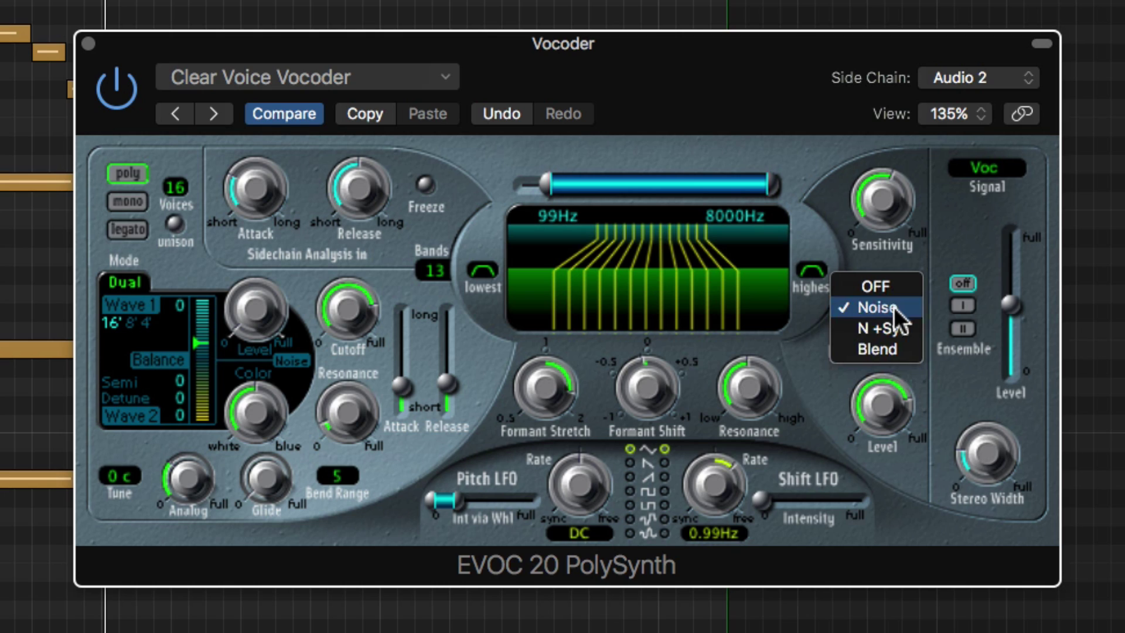
key("Escape")
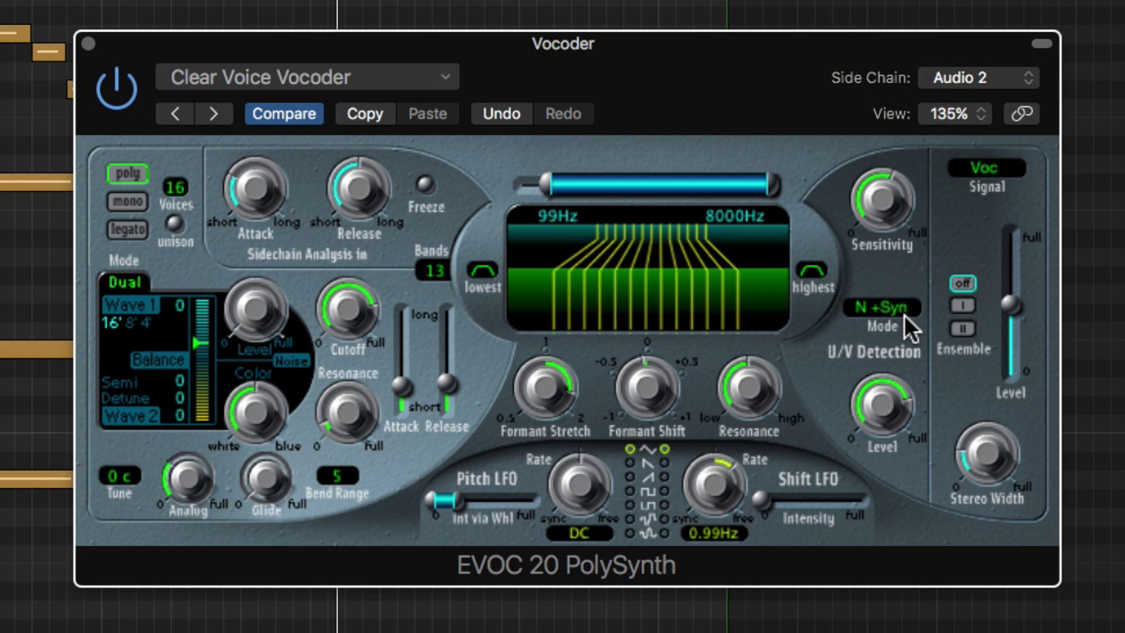
Set the U/V Detection mode to Blend after comparing it with OFF and Noise
left_click(904, 315)
left_click(896, 287)
left_click(878, 306)
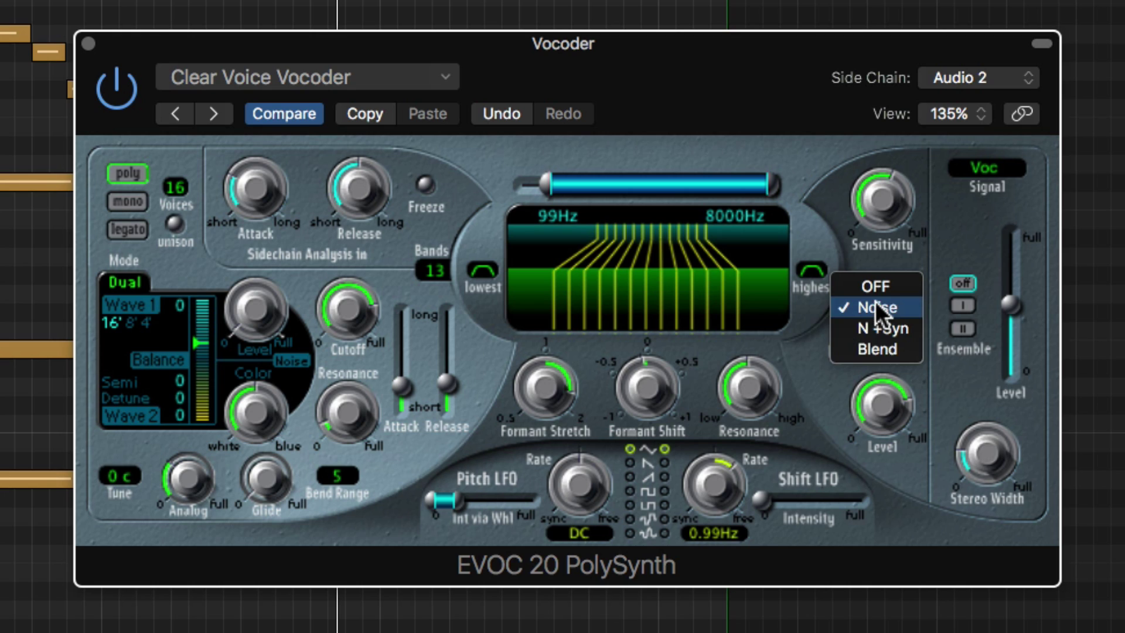
left_click(894, 350)
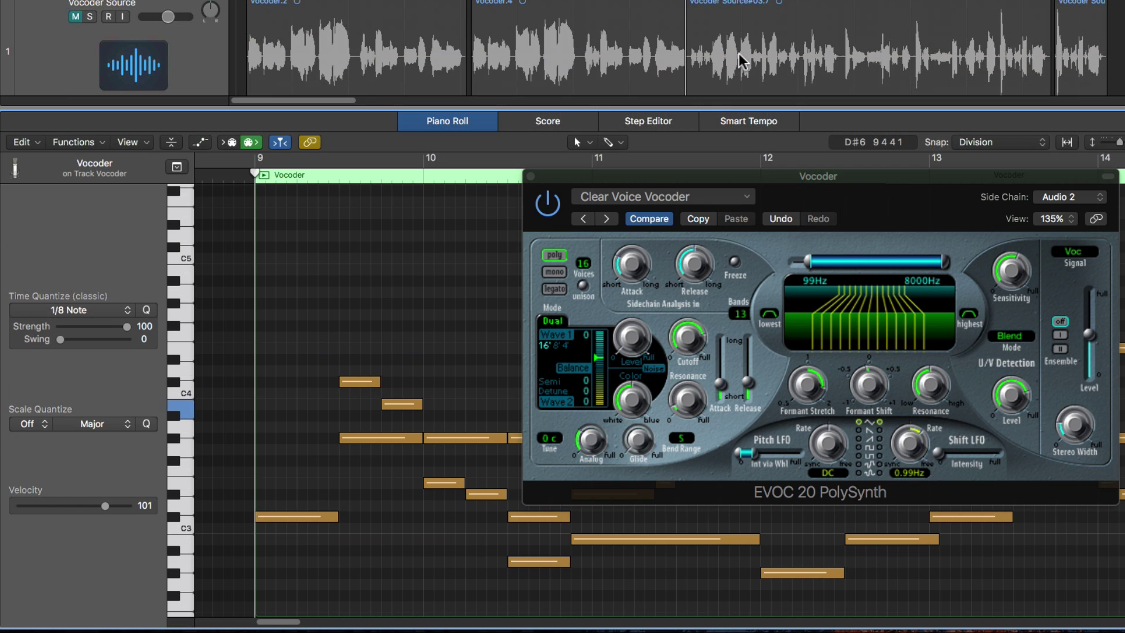
Show the third Vocoder region's MIDI notes in the Piano Roll, down to the lowest bass notes
left_click(978, 50)
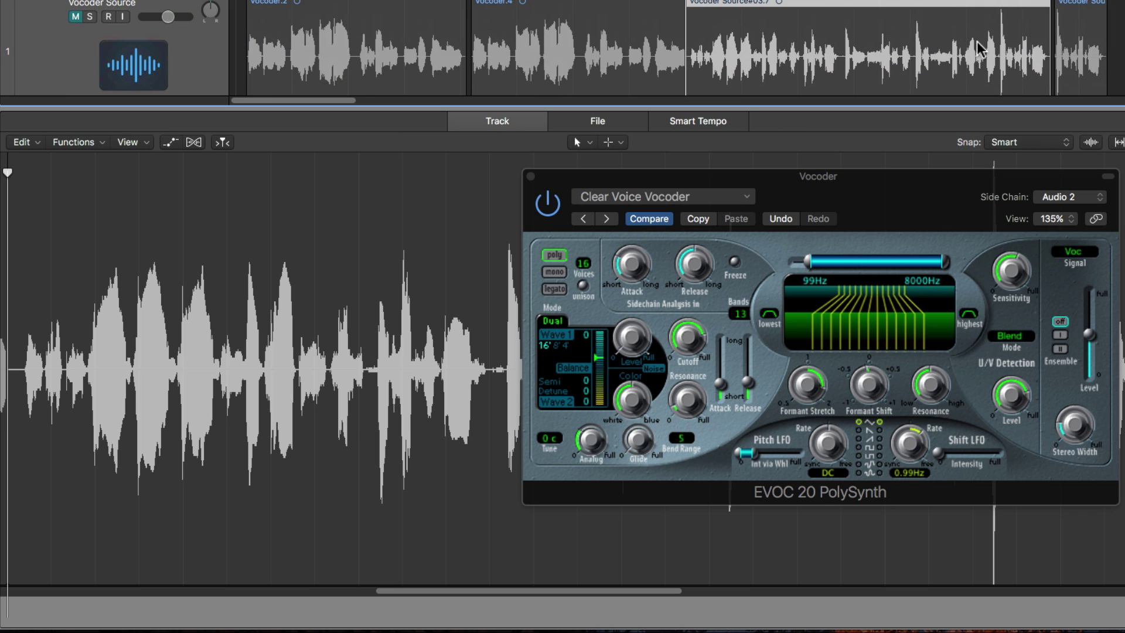
scroll(884, 35, "down", 5)
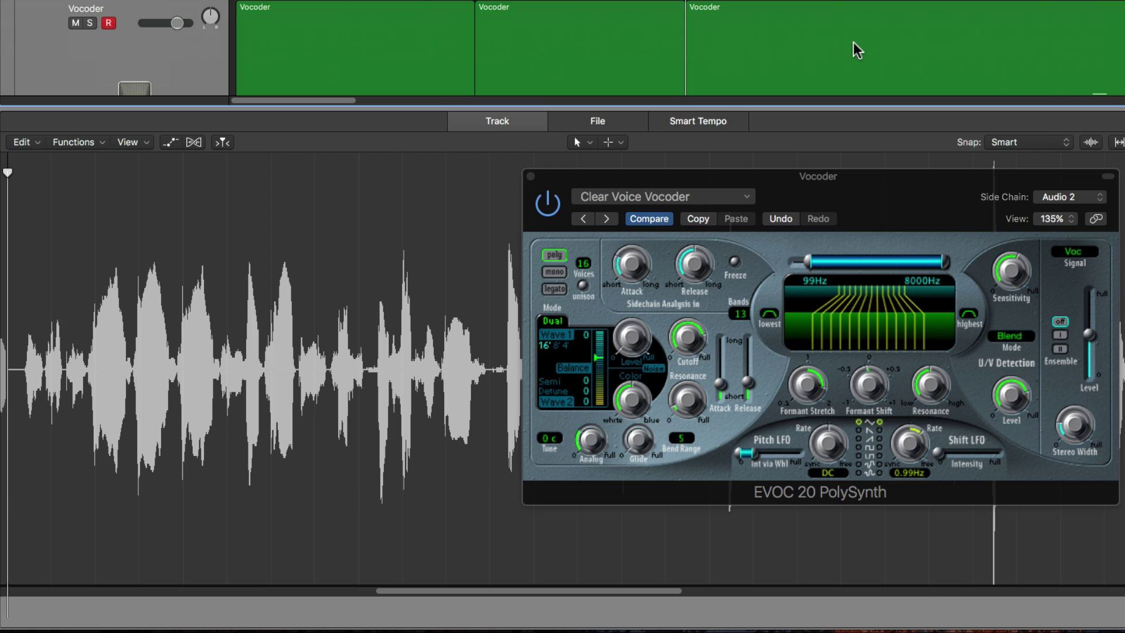
left_click(855, 47)
left_click(418, 224)
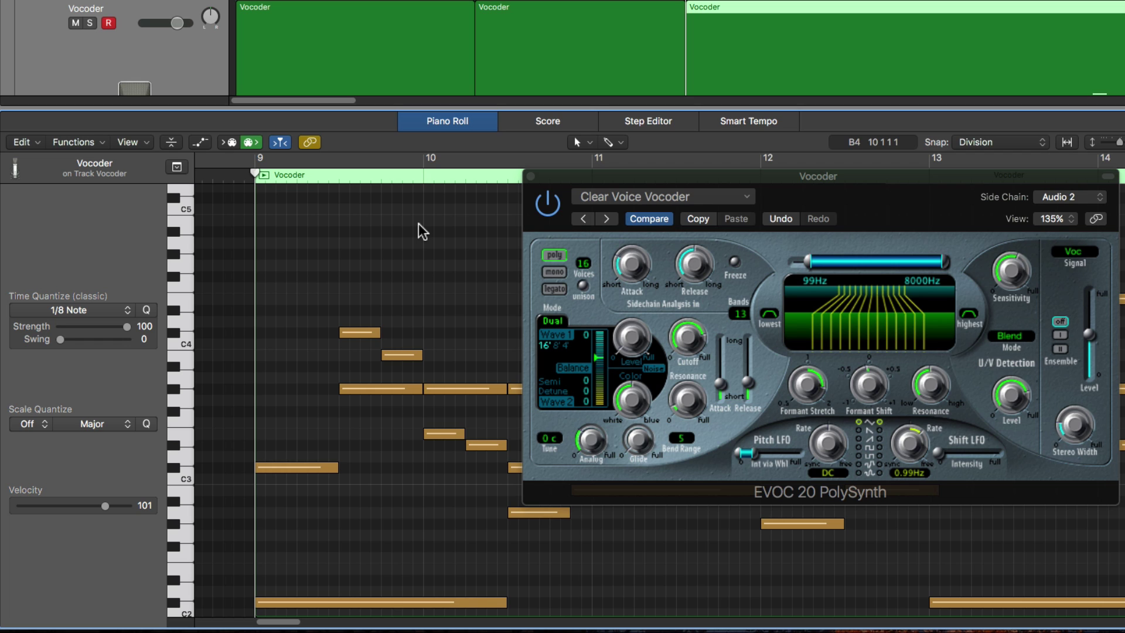
scroll(334, 321, "down", 3)
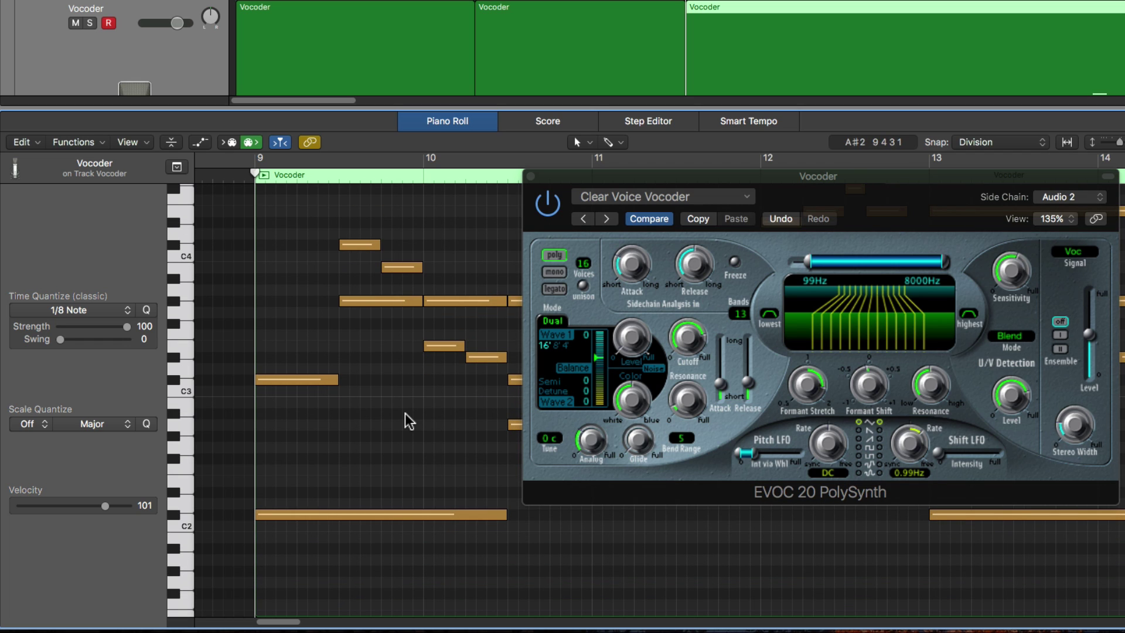
Play the Vocoder region and move the EVOC 20 PolySynth window off the Piano Roll notes
key("space")
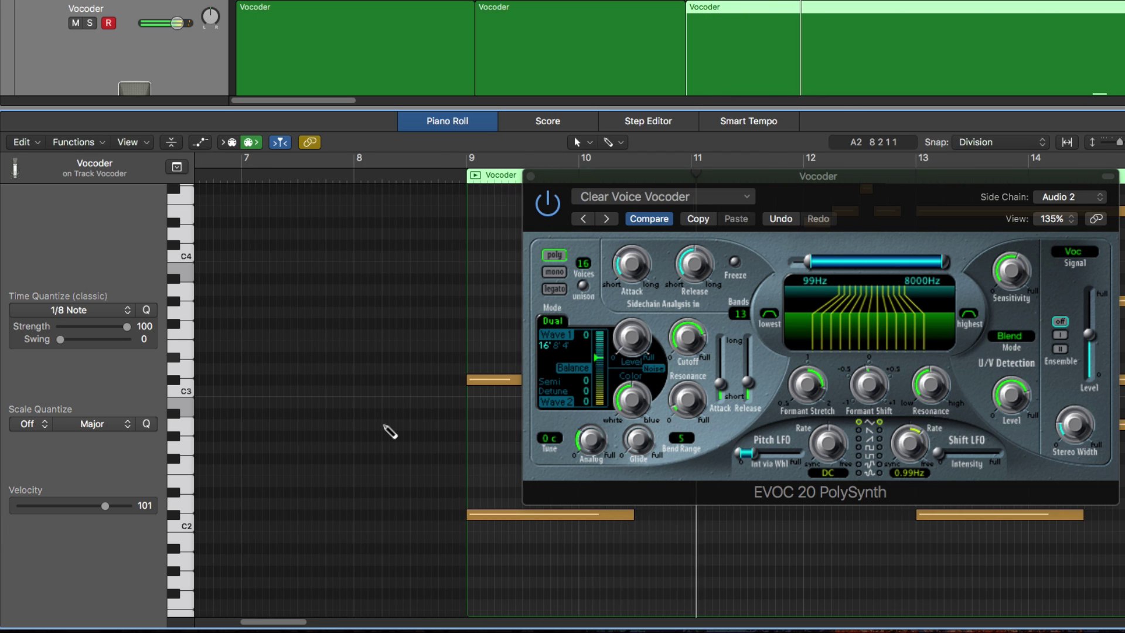
left_click_drag(697, 195, 196, 213)
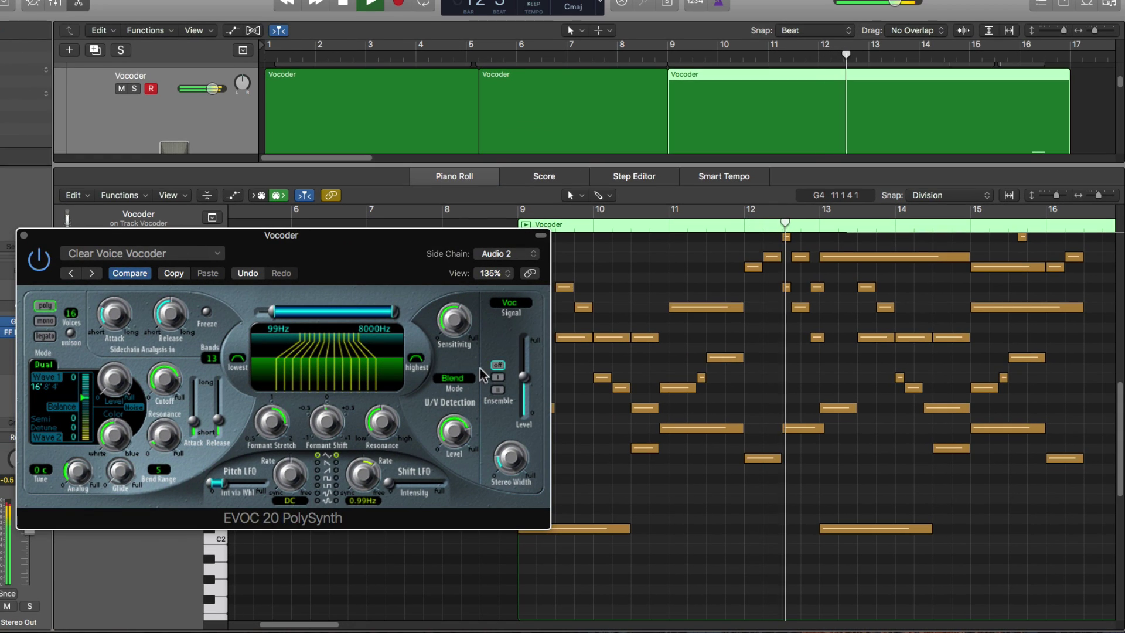
scroll(728, 440, "up", 2)
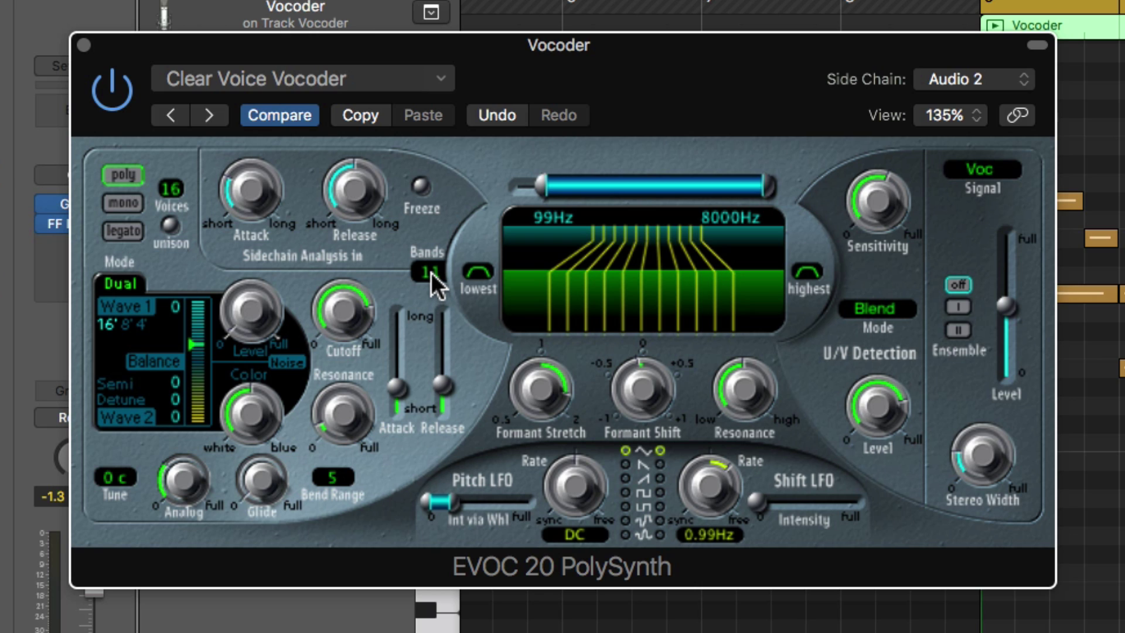
Compare the vocoder with Bands set to 5 and to 20, and return it to 11
left_click_drag(431, 272, 429, 342)
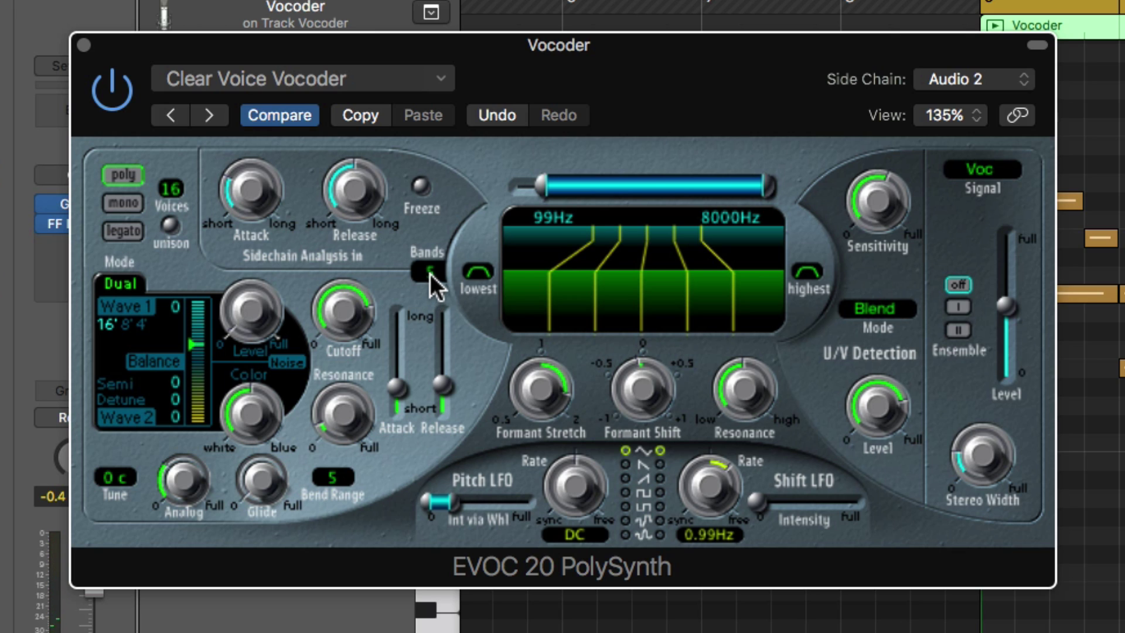
left_click_drag(429, 273, 451, 122)
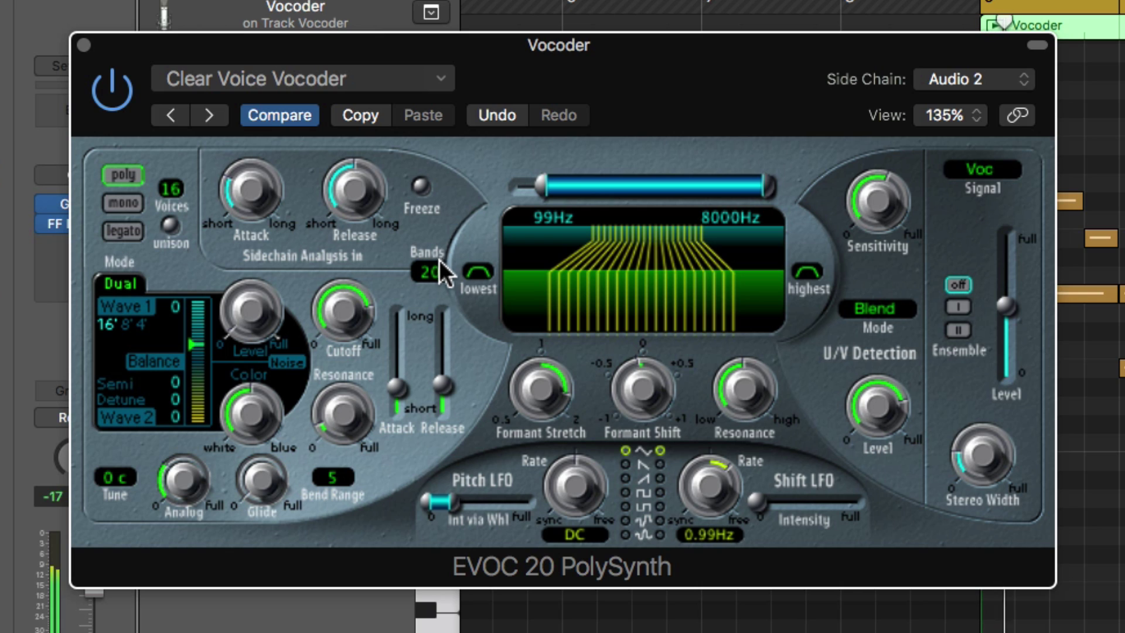
left_click_drag(437, 267, 427, 346)
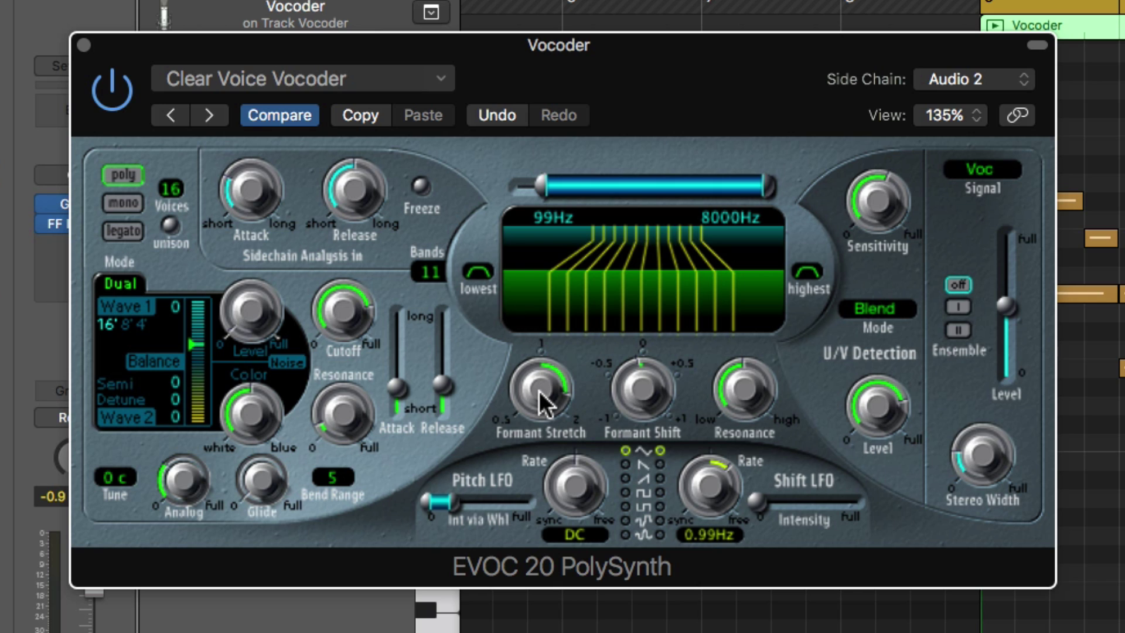
Try different Formant Stretch and Formant Shift amounts, narrowing the synthesis bands and widening them again
left_click_drag(540, 391, 517, 519)
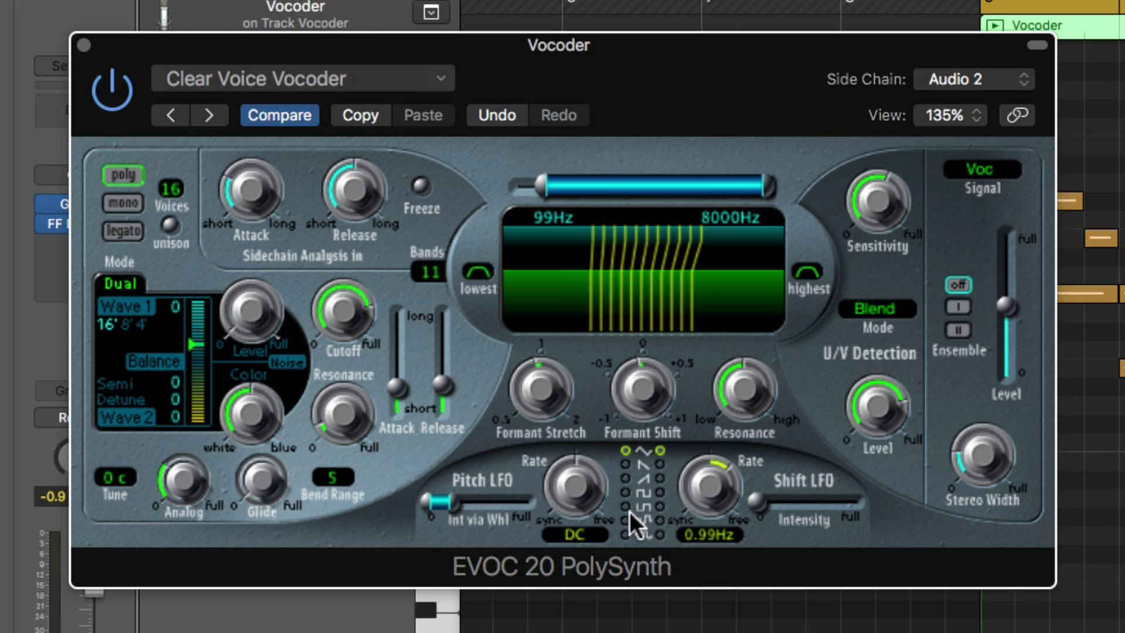
left_click_drag(645, 404, 571, 275)
left_click_drag(642, 386, 647, 307)
left_click_drag(540, 386, 521, 572)
left_click_drag(640, 416, 630, 378)
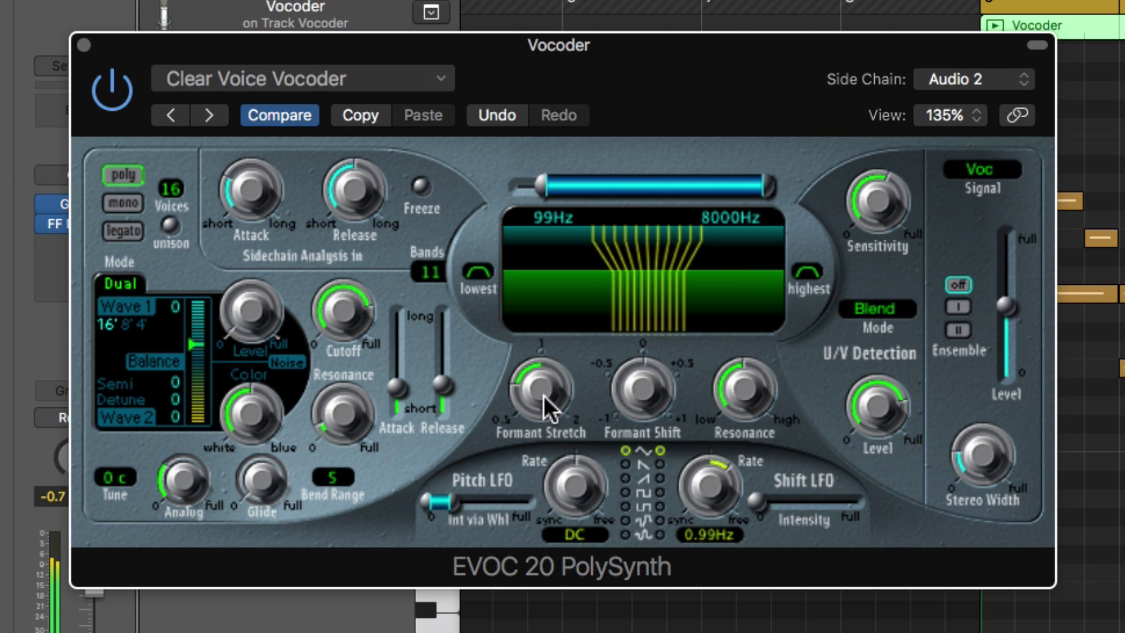
left_click_drag(545, 402, 565, 242)
mouse_move(635, 381)
left_mouse_down()
mouse_move(639, 406)
mouse_move(641, 389)
left_mouse_up()
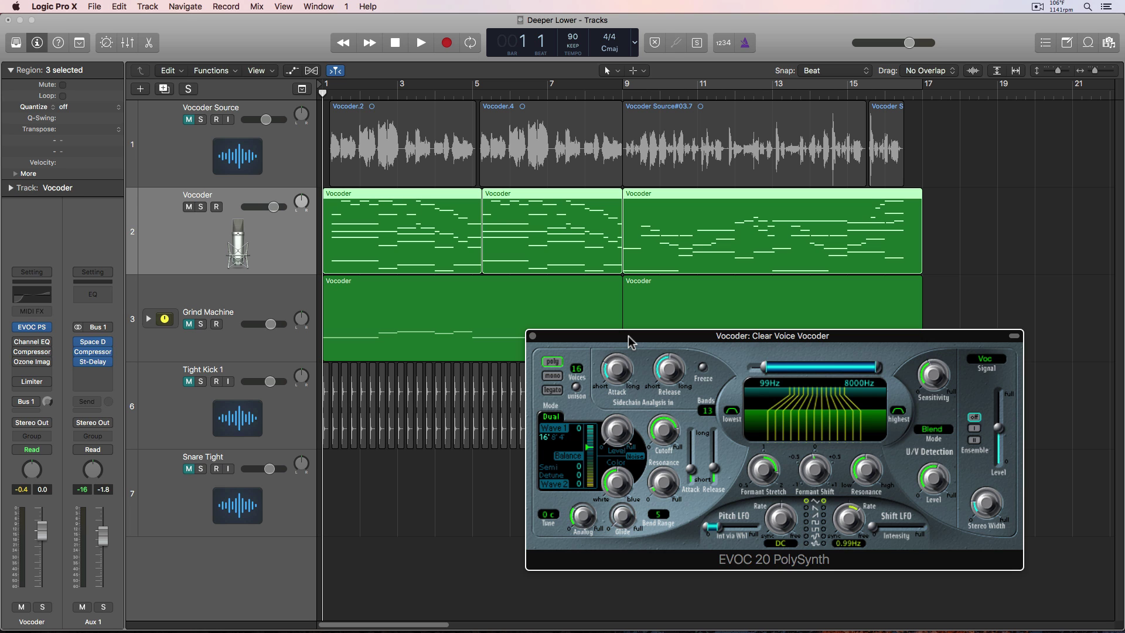
Enable the Vocoder track's Channel EQ, Compressor, Ozone Imager and Limiter, viewing the settings of the first three
left_click(278, 249)
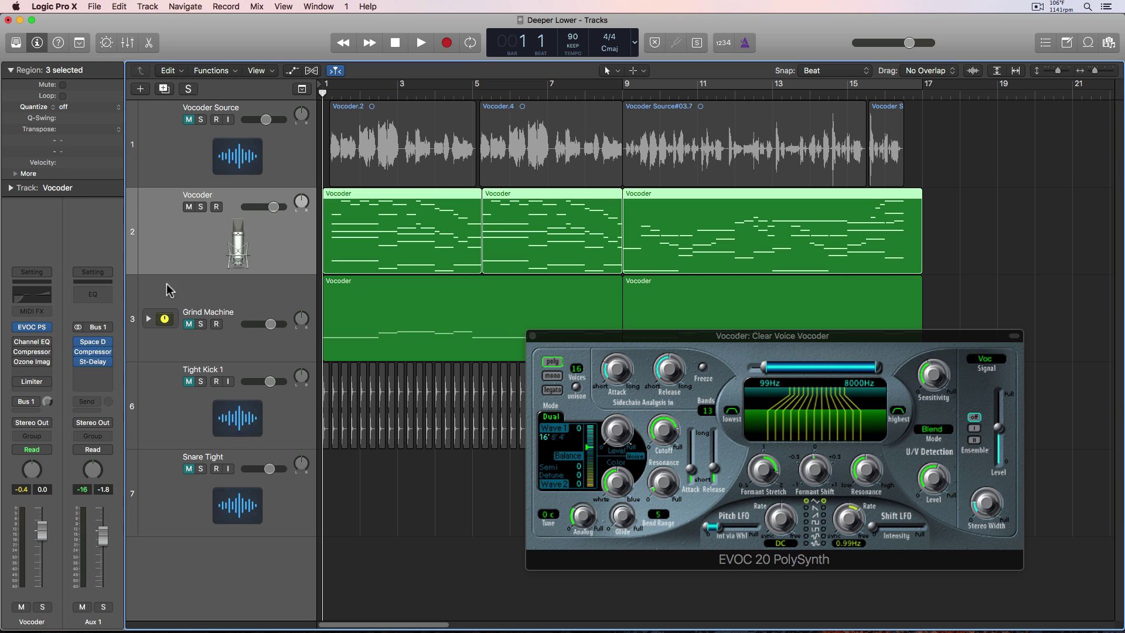
left_click(31, 342)
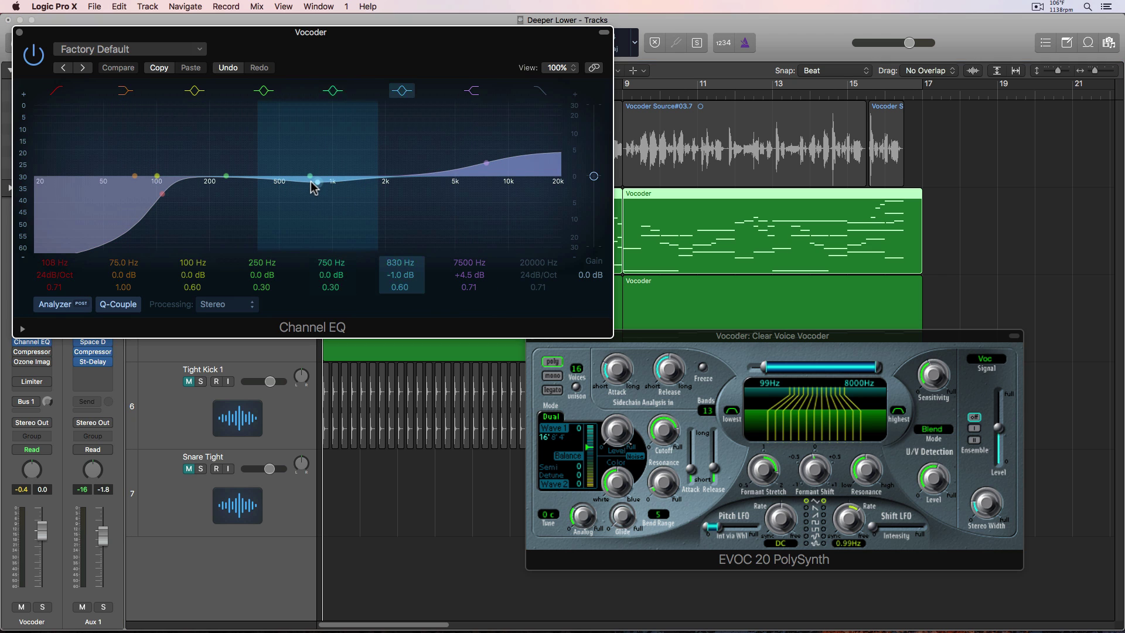
left_click(19, 33)
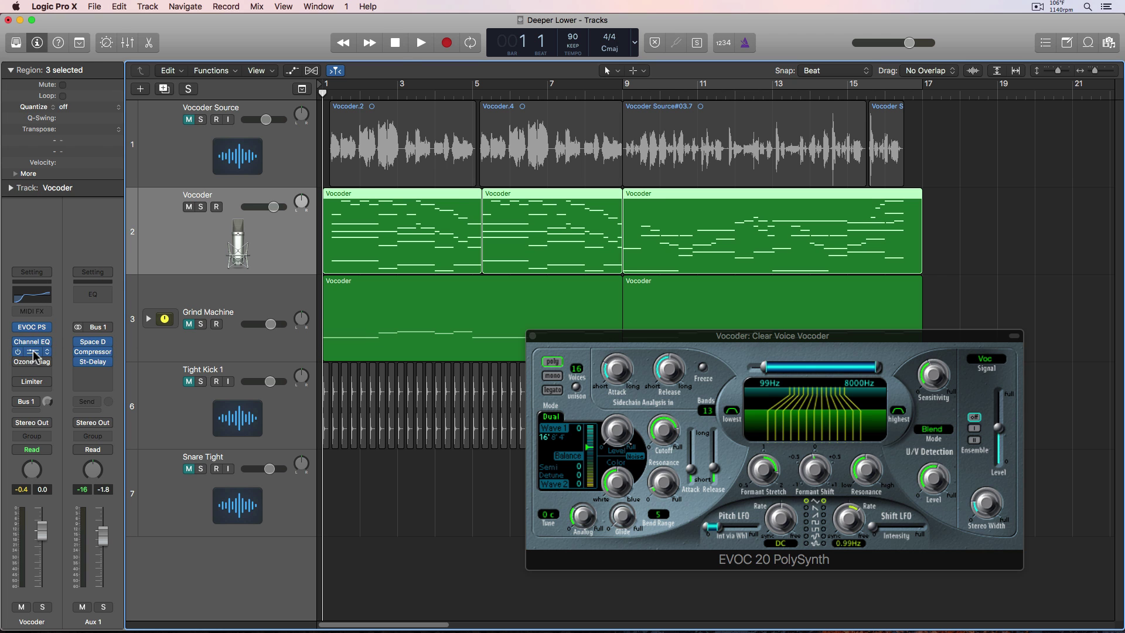
left_click(33, 353)
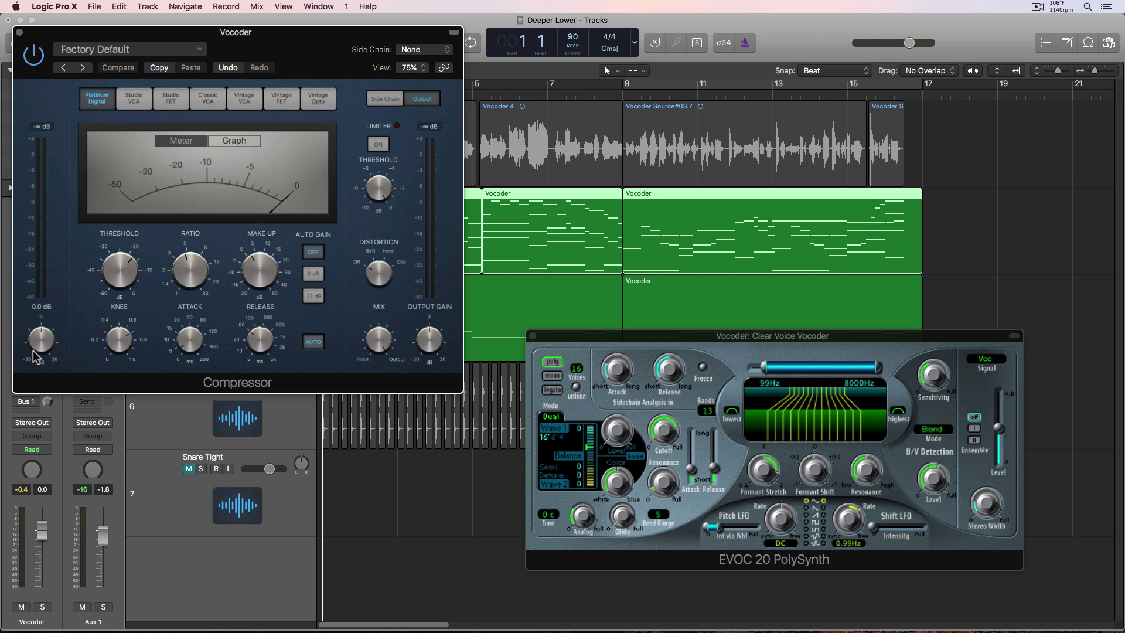
left_click(20, 33)
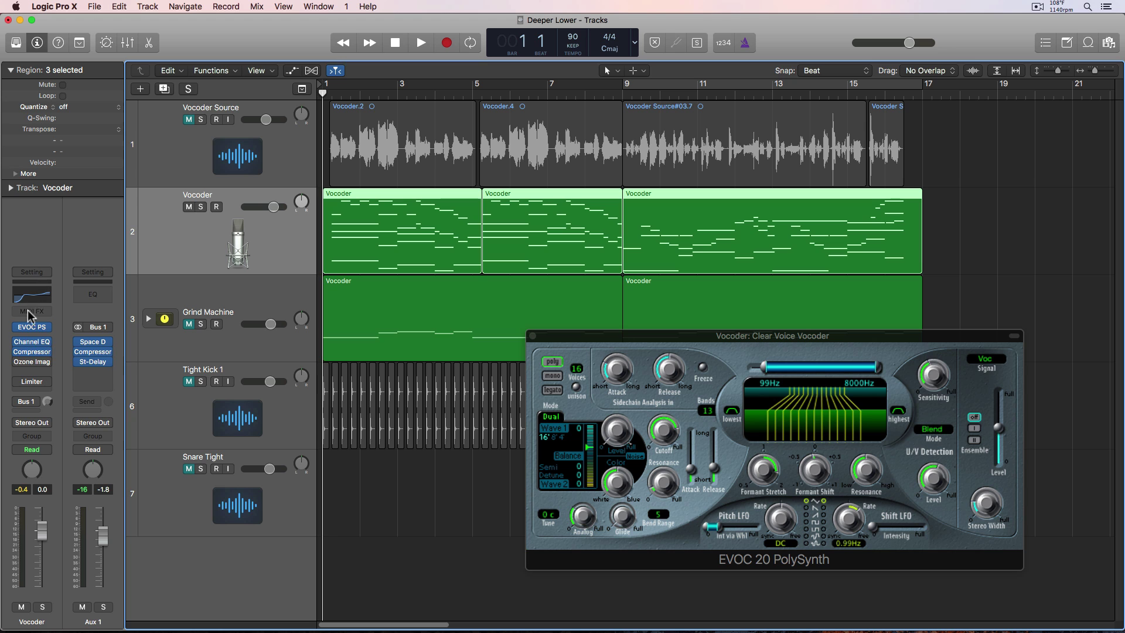
left_click(31, 362)
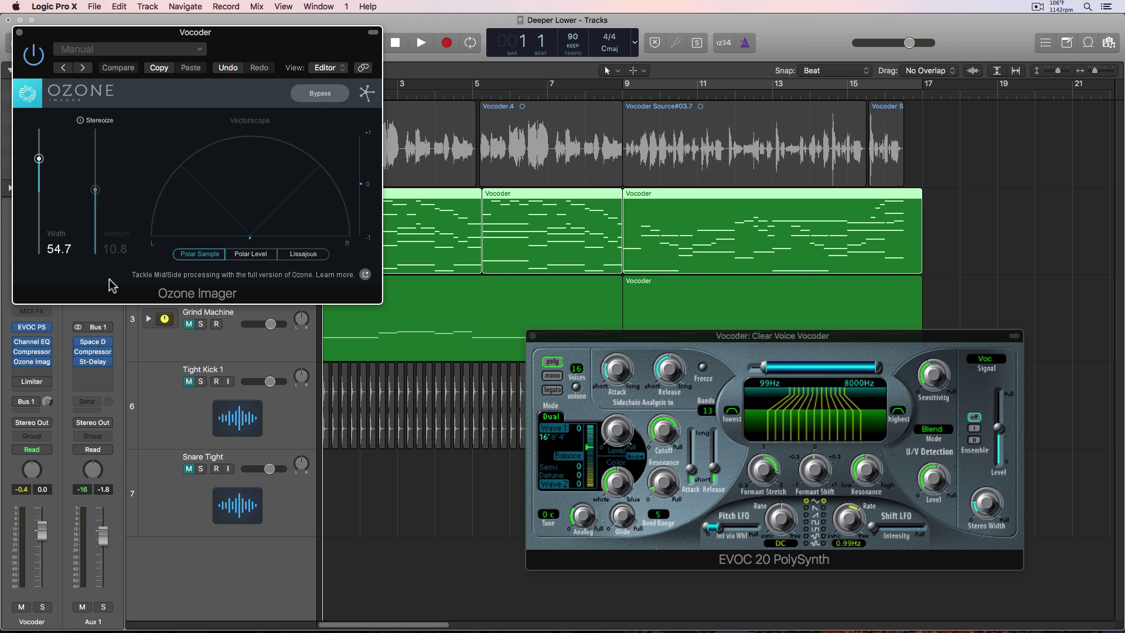
left_click(20, 33)
mouse_move(17, 385)
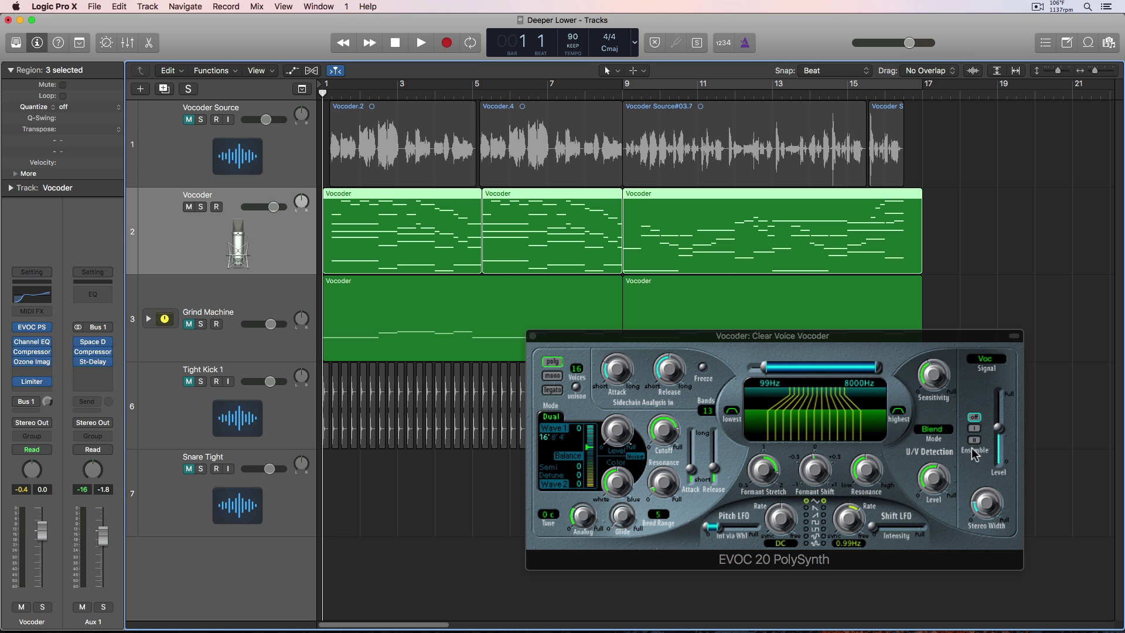
Lower the EVOC 20 PolySynth output Level slightly, and play the project with the Vocoder track's effects
mouse_move(1002, 434)
left_mouse_down()
mouse_move(1003, 417)
mouse_move(1006, 441)
left_mouse_up()
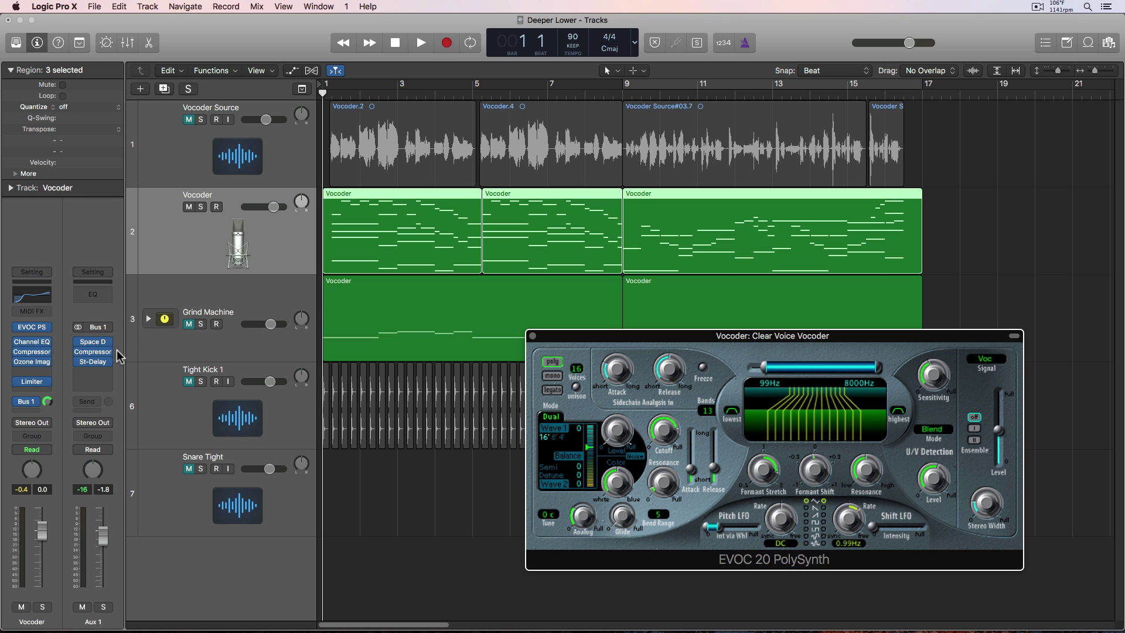
key("space")
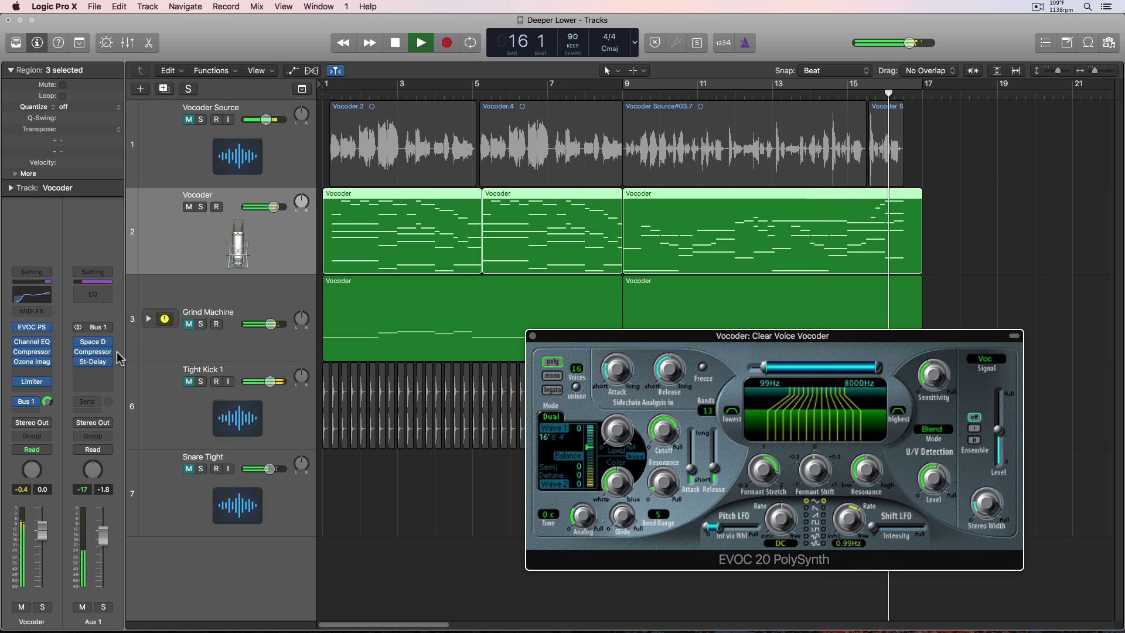
key("space")
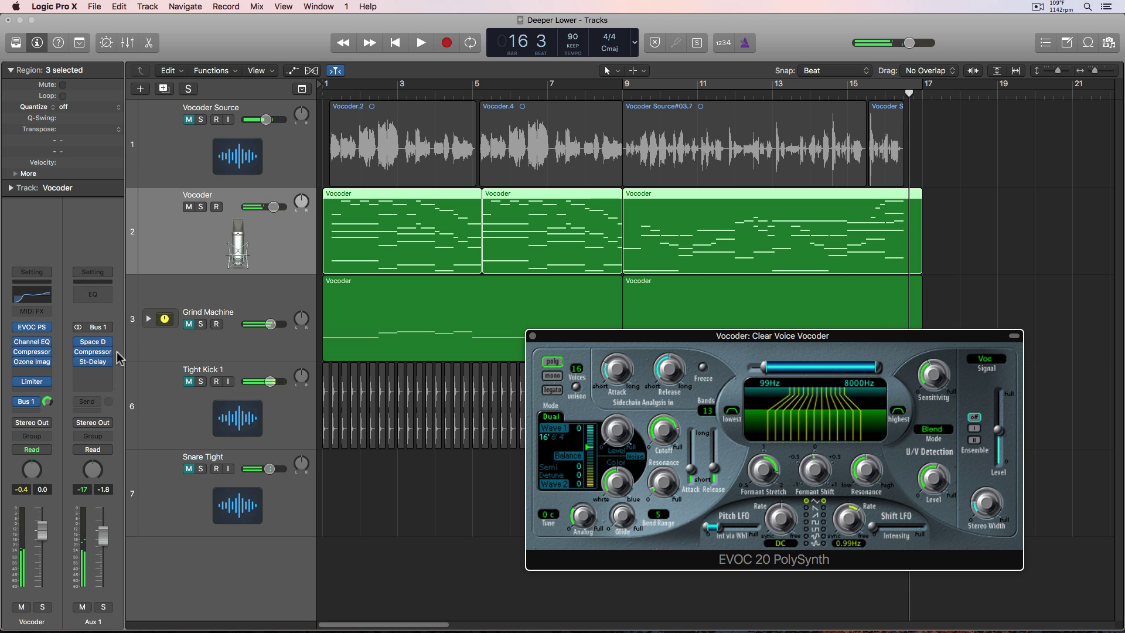